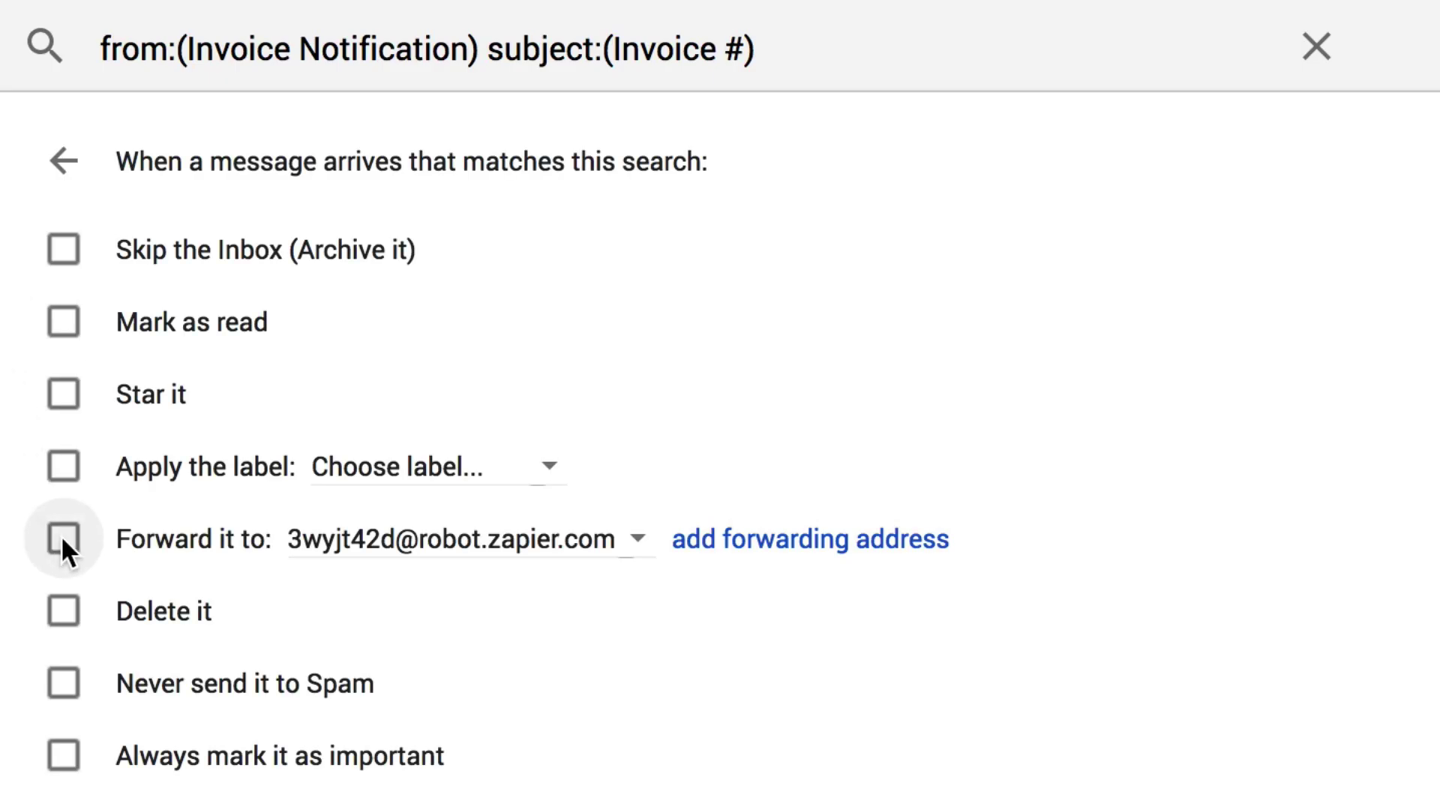
Preview the finished setup: forward an invoice, tag Ryan as 'name', and pull sample emails.
left_click(62, 537)
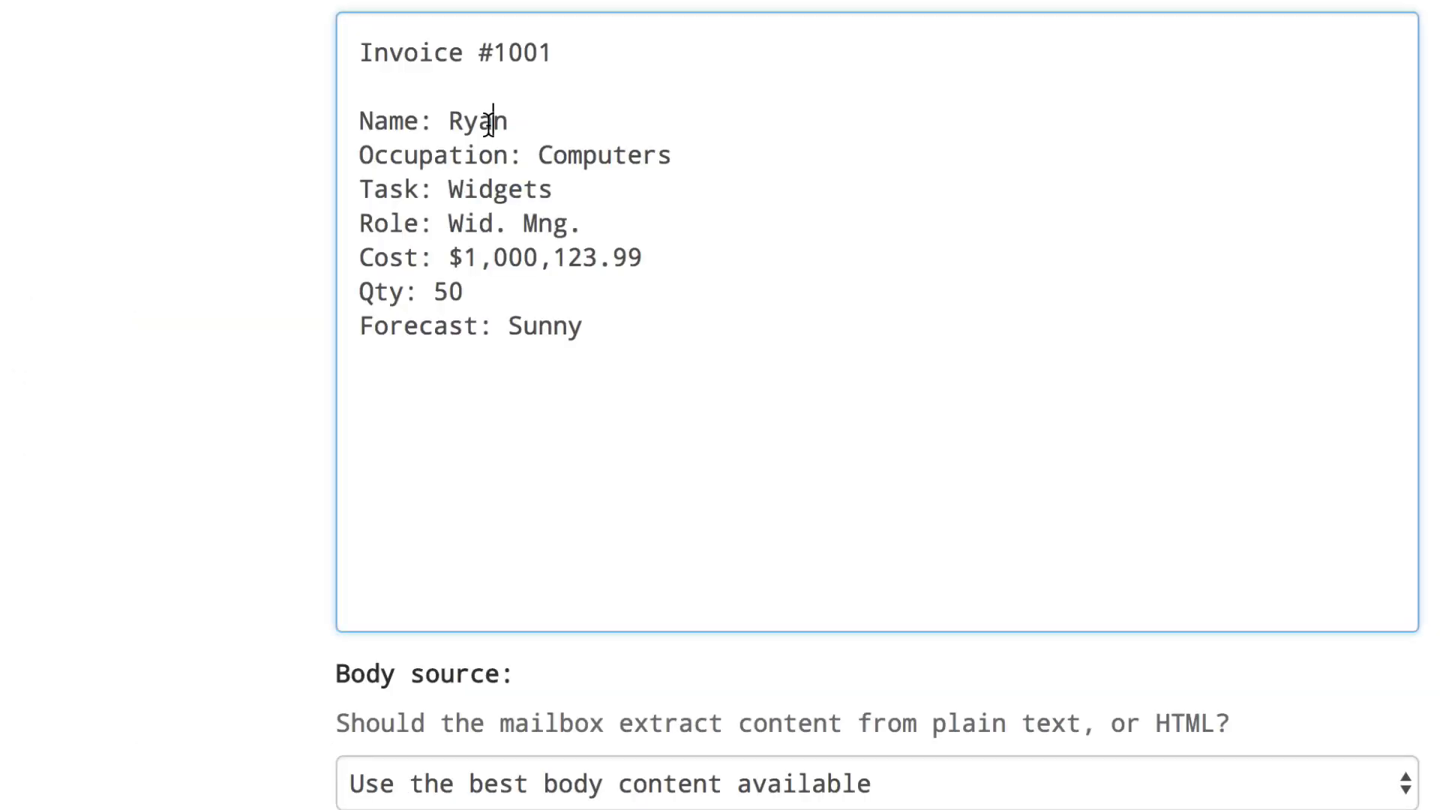
double_click(491, 119)
left_click(454, 201)
type("name")
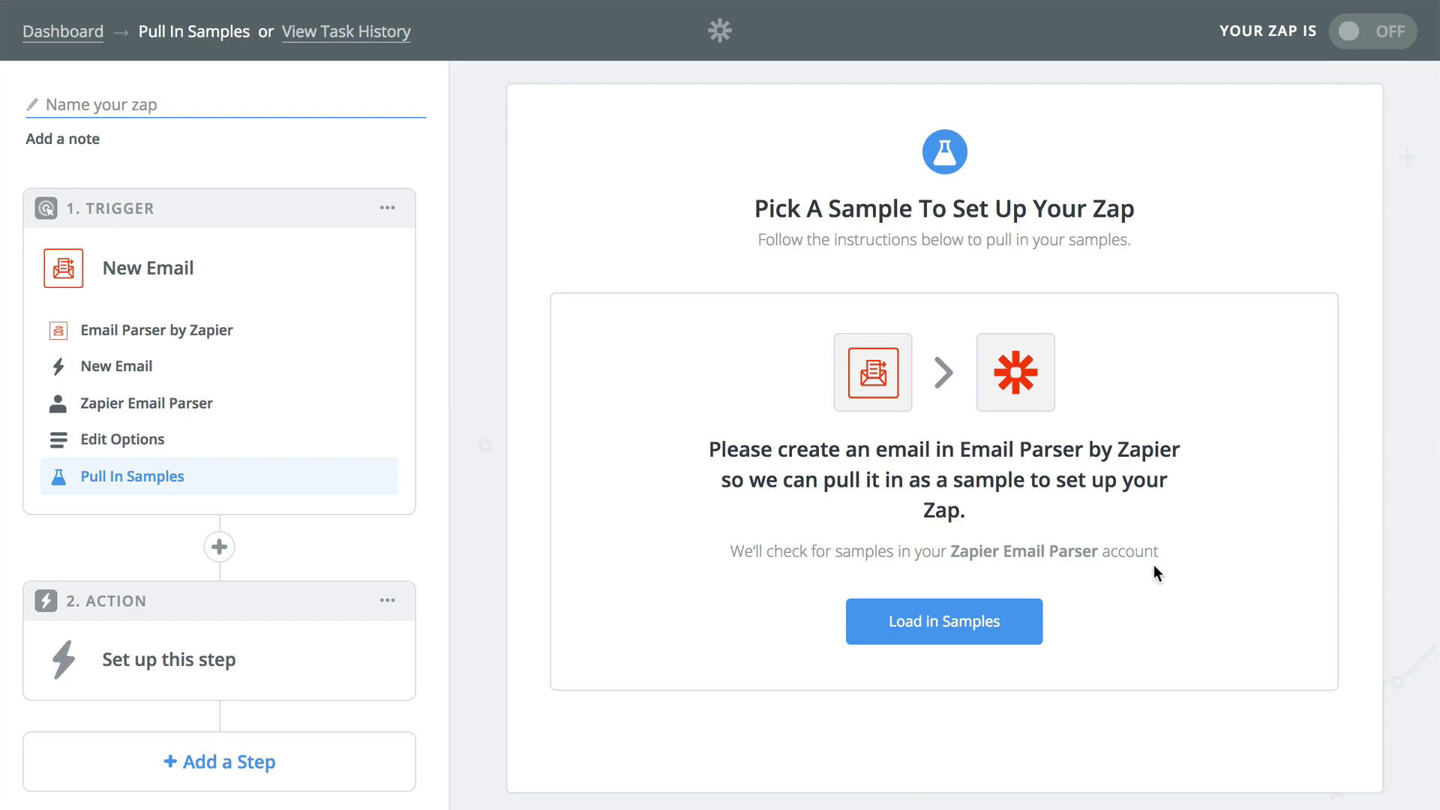
left_click(1011, 611)
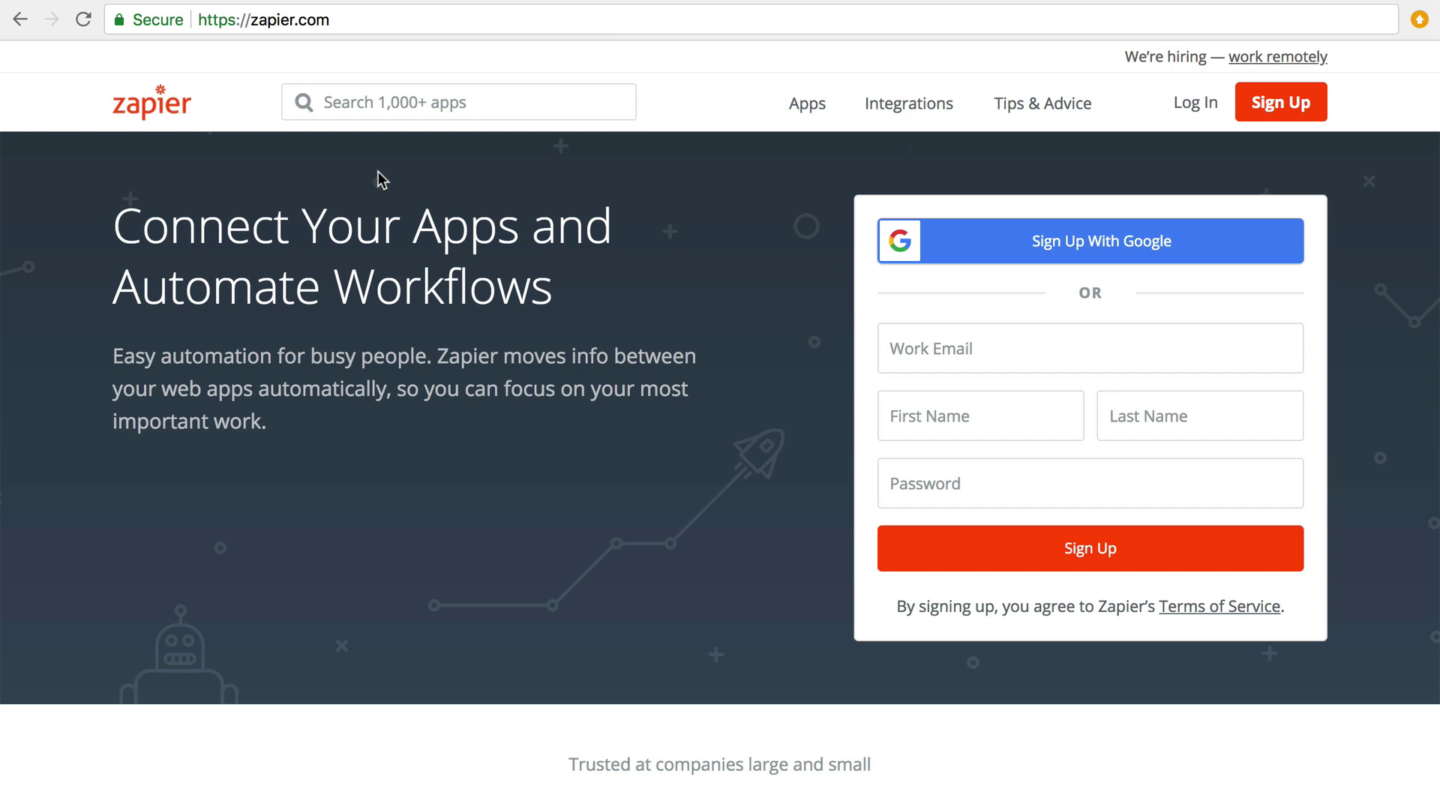
Load parser.zapier.com in the browser.
left_click(347, 28)
type("parser.zapie")
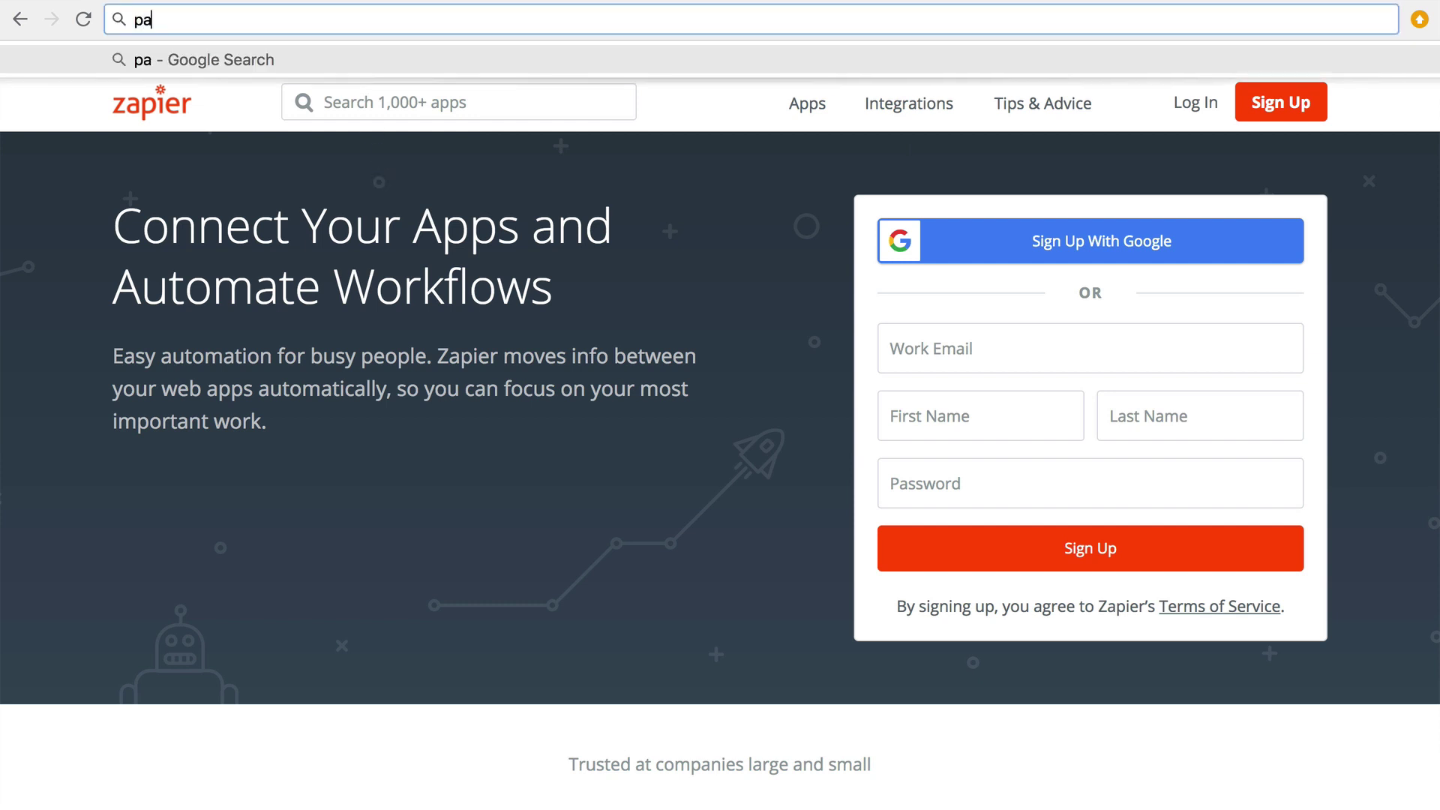
type("r.com")
key("Return")
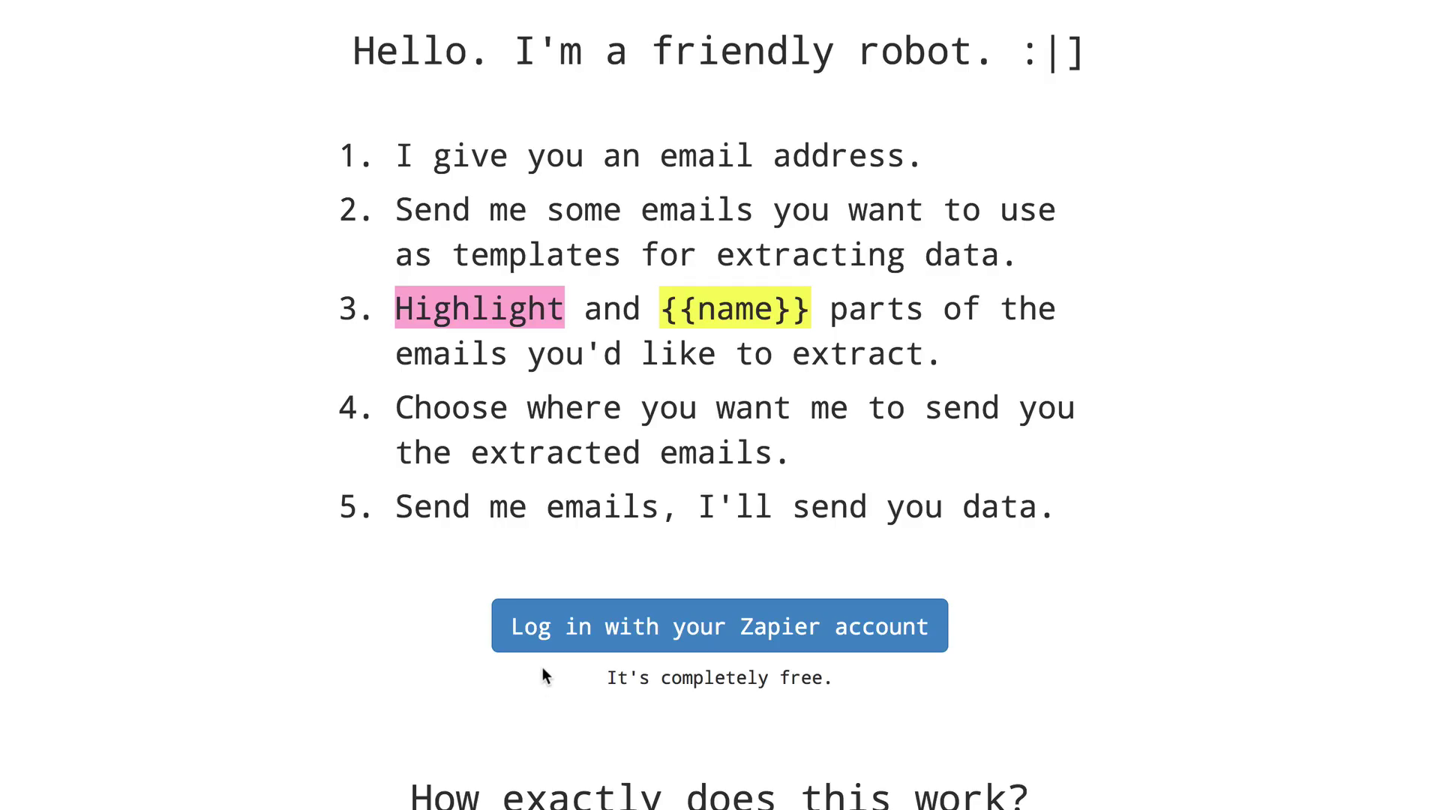
Log in with the Zapier account, authorizing Parser and entering the account email and password.
left_click(550, 634)
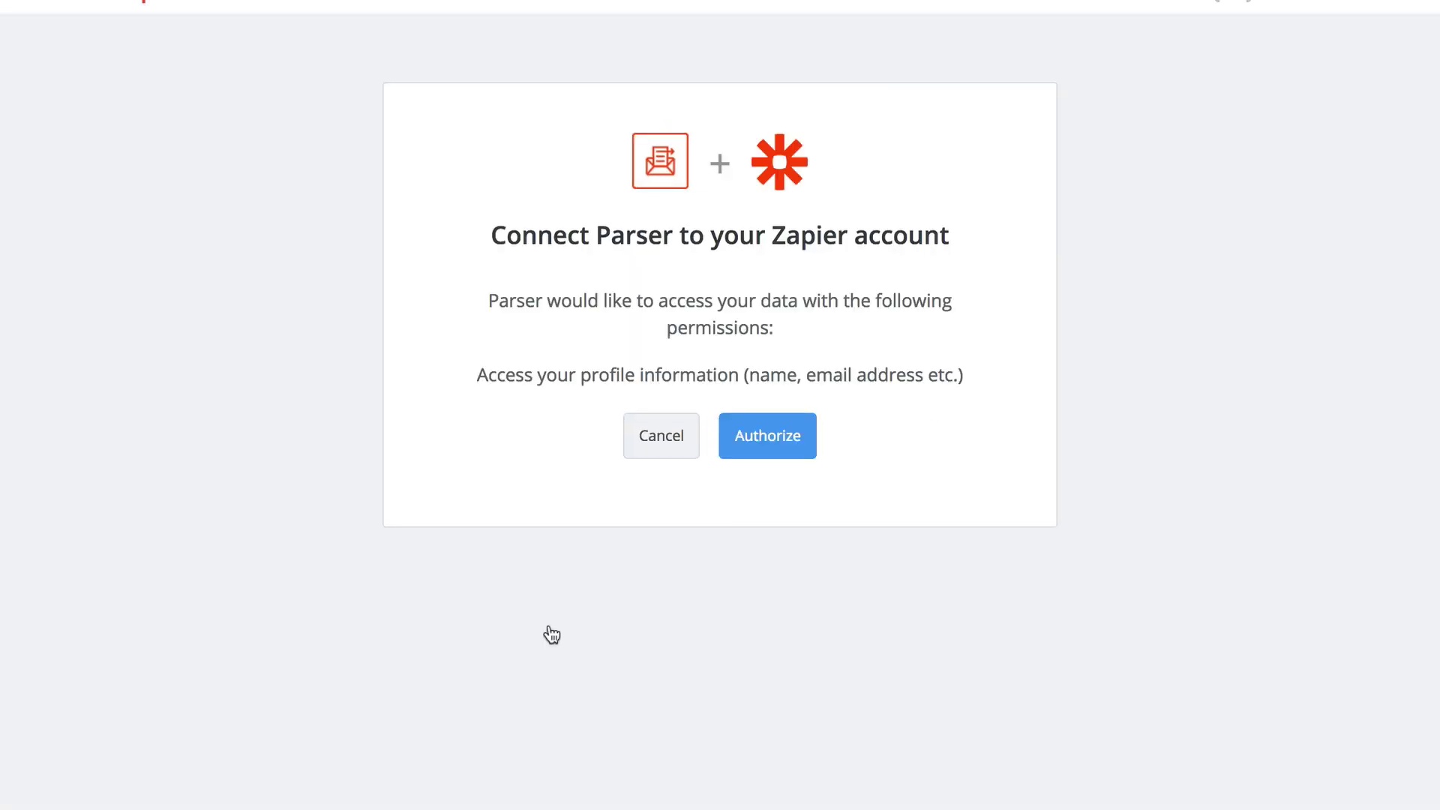
left_click(763, 449)
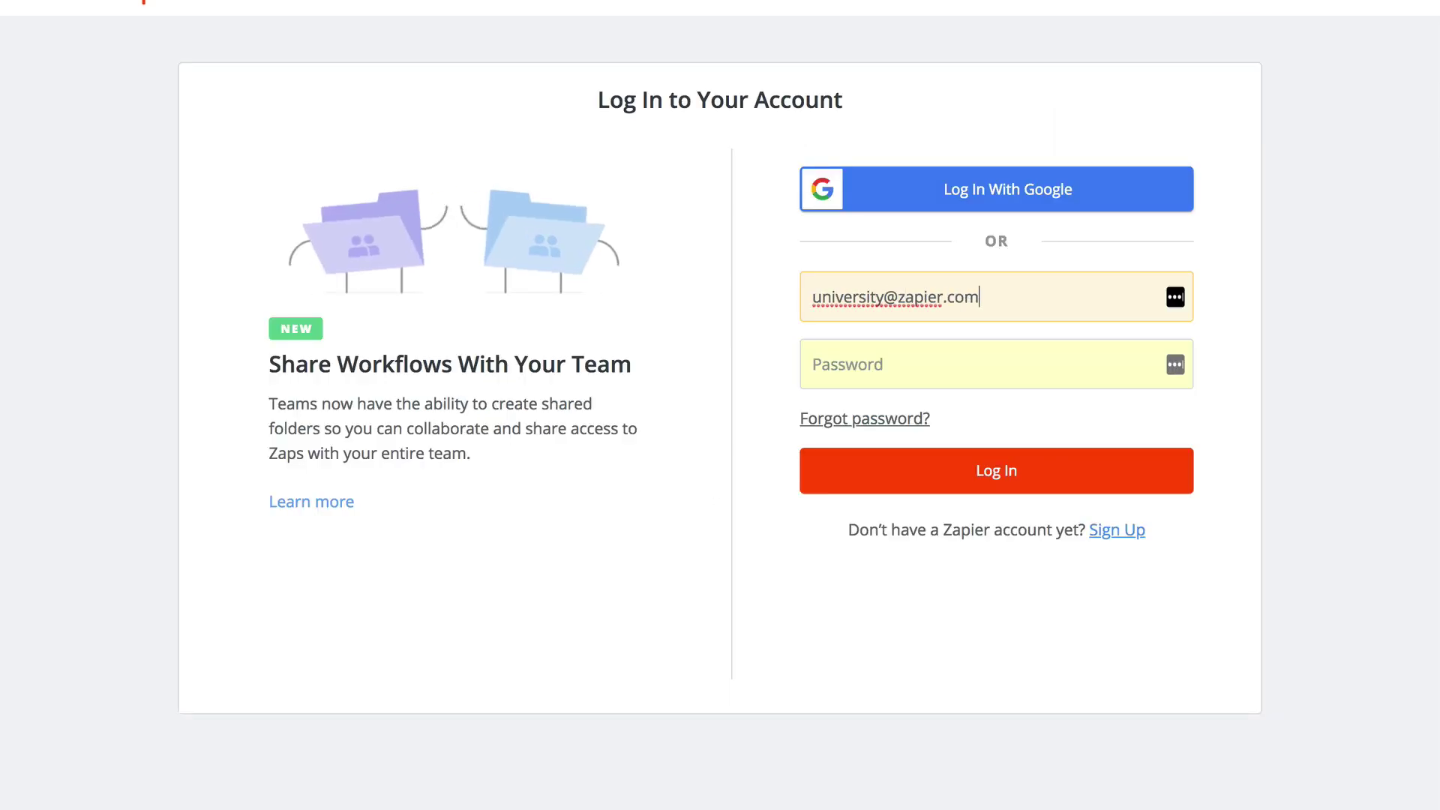
key("Tab")
type("••••••••••••••")
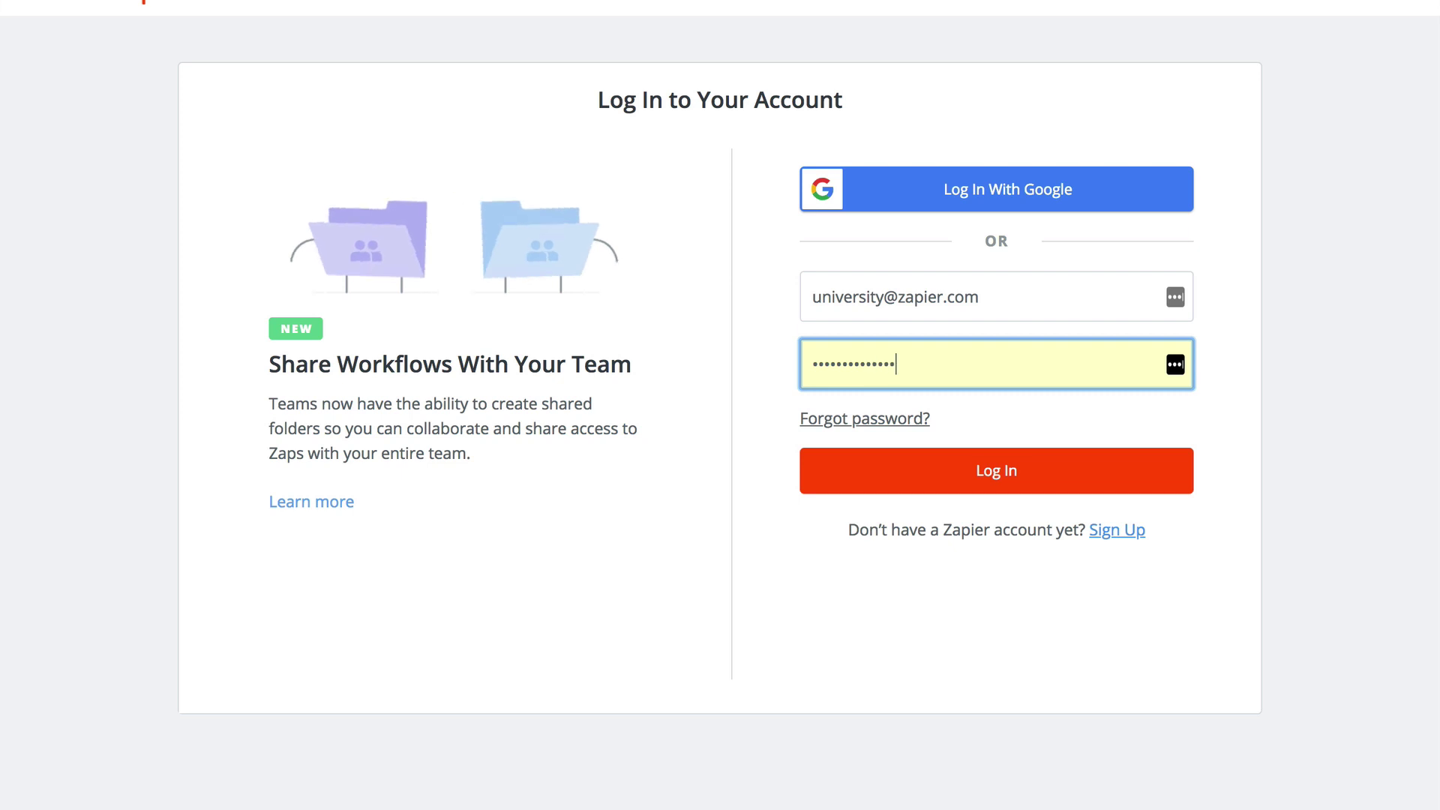
left_click(826, 470)
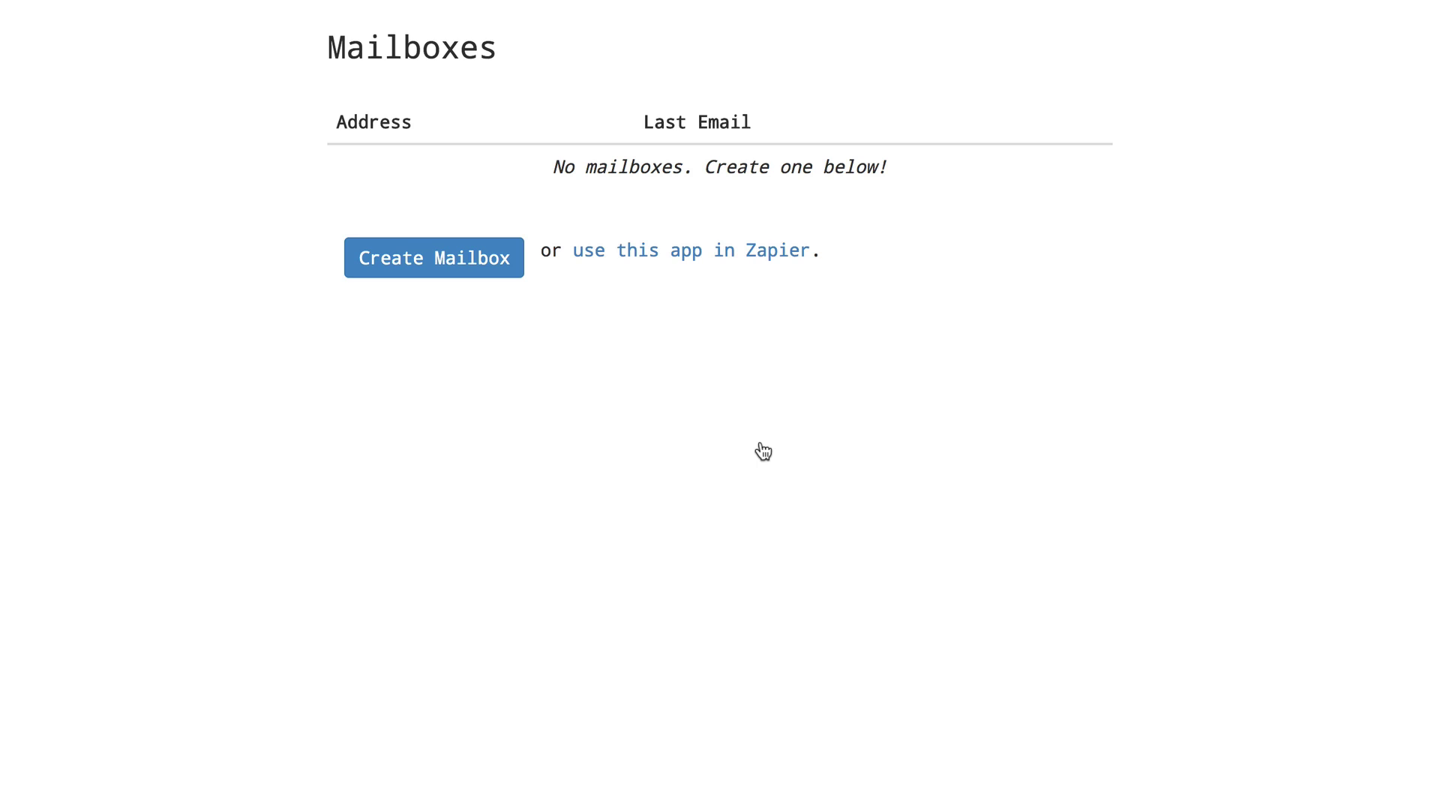
Create a new parser mailbox, then forward the Invoice #1001 email in Gmail.
left_click(459, 259)
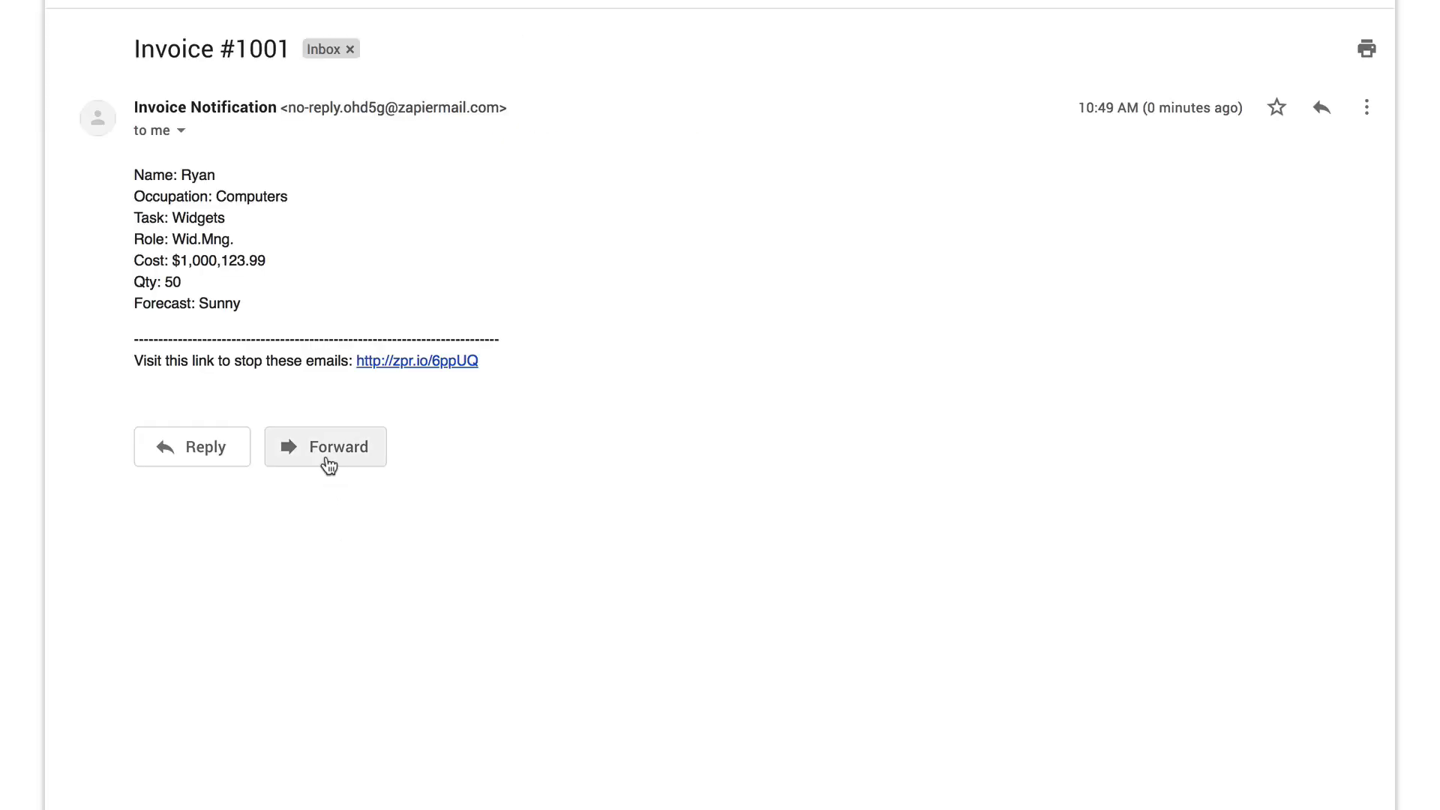
left_click(327, 459)
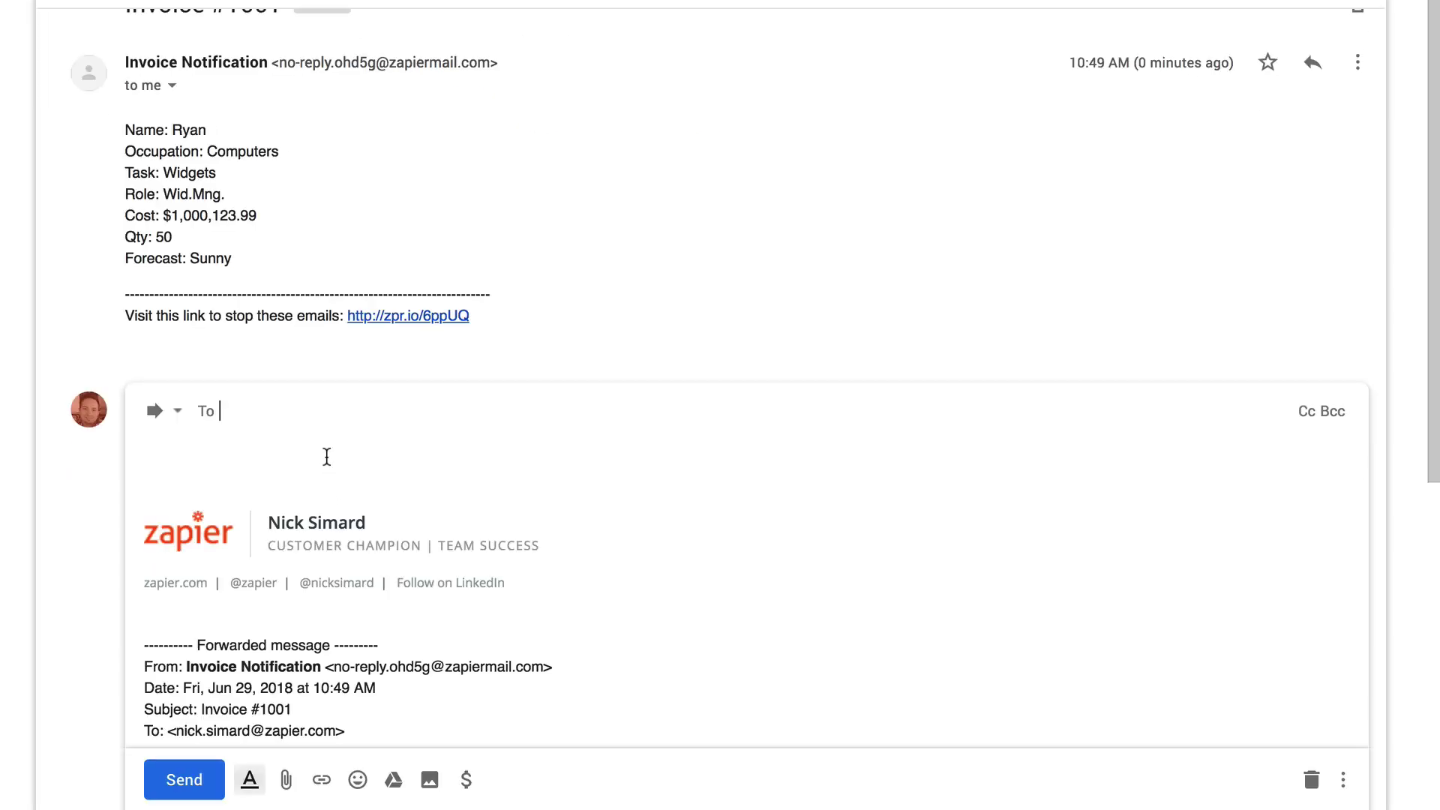
Strip the signature, forwarded header, separator and unsubscribe lines from the forwarded invoice.
left_click_drag(150, 477, 129, 128)
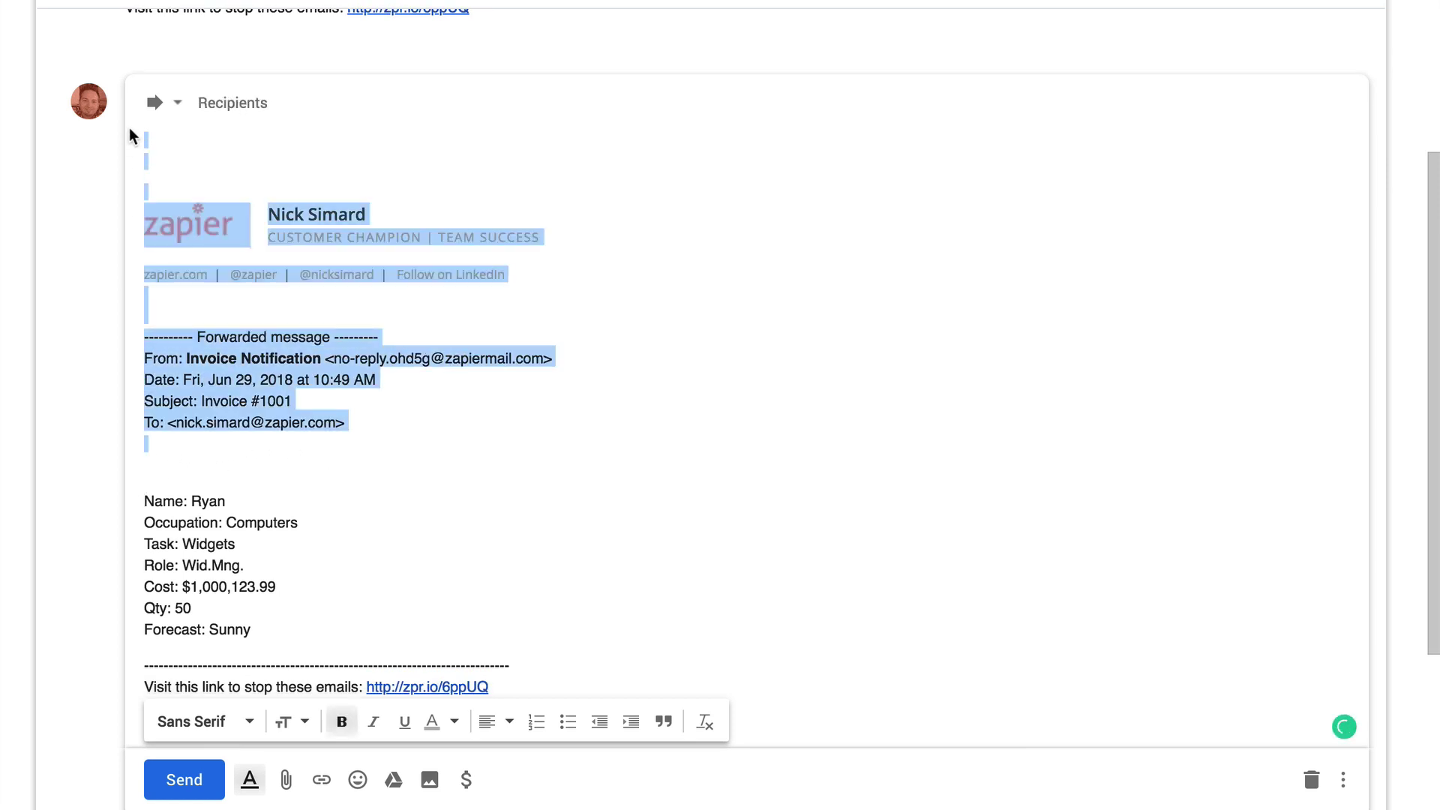
key("BackSpace")
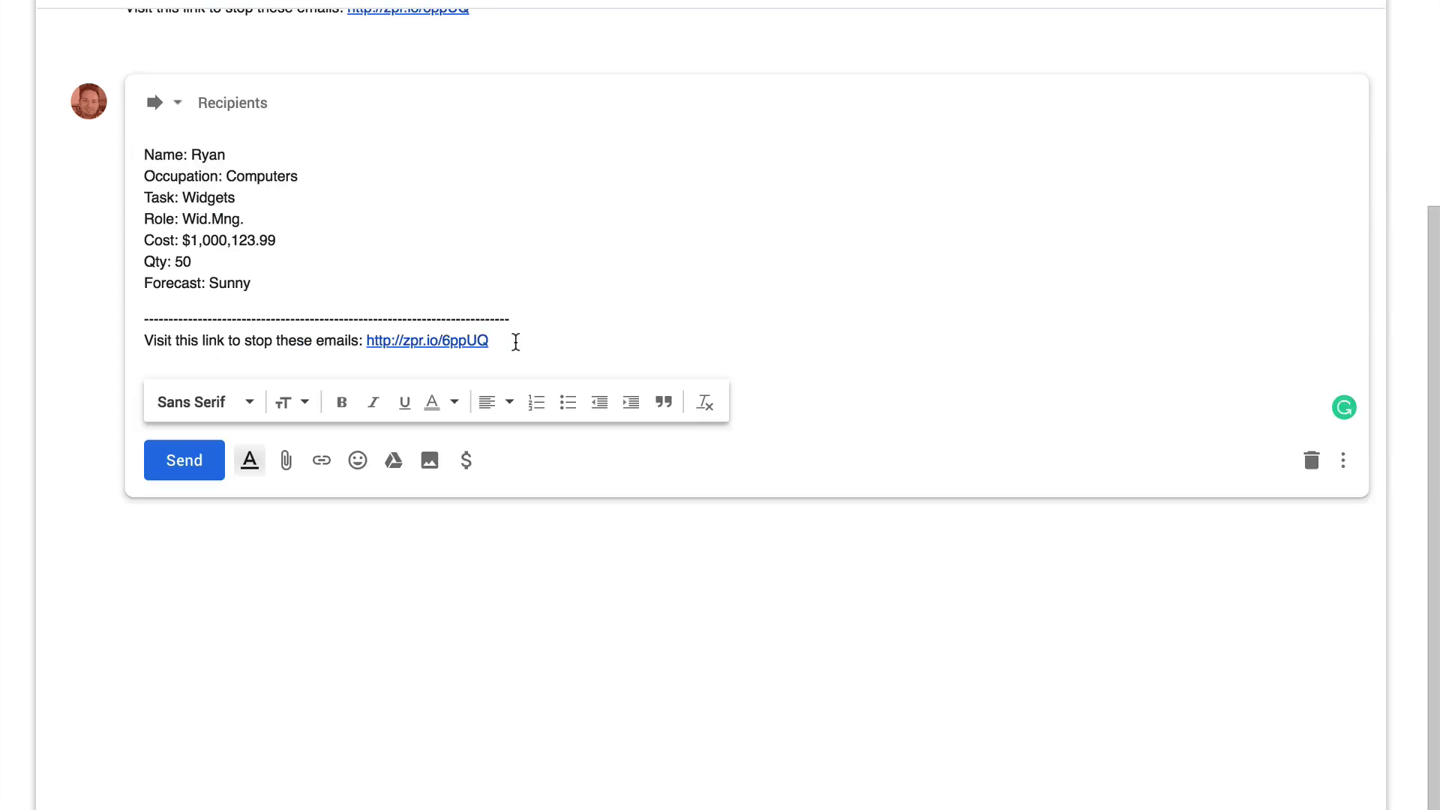
left_click_drag(516, 341, 133, 309)
key("BackSpace")
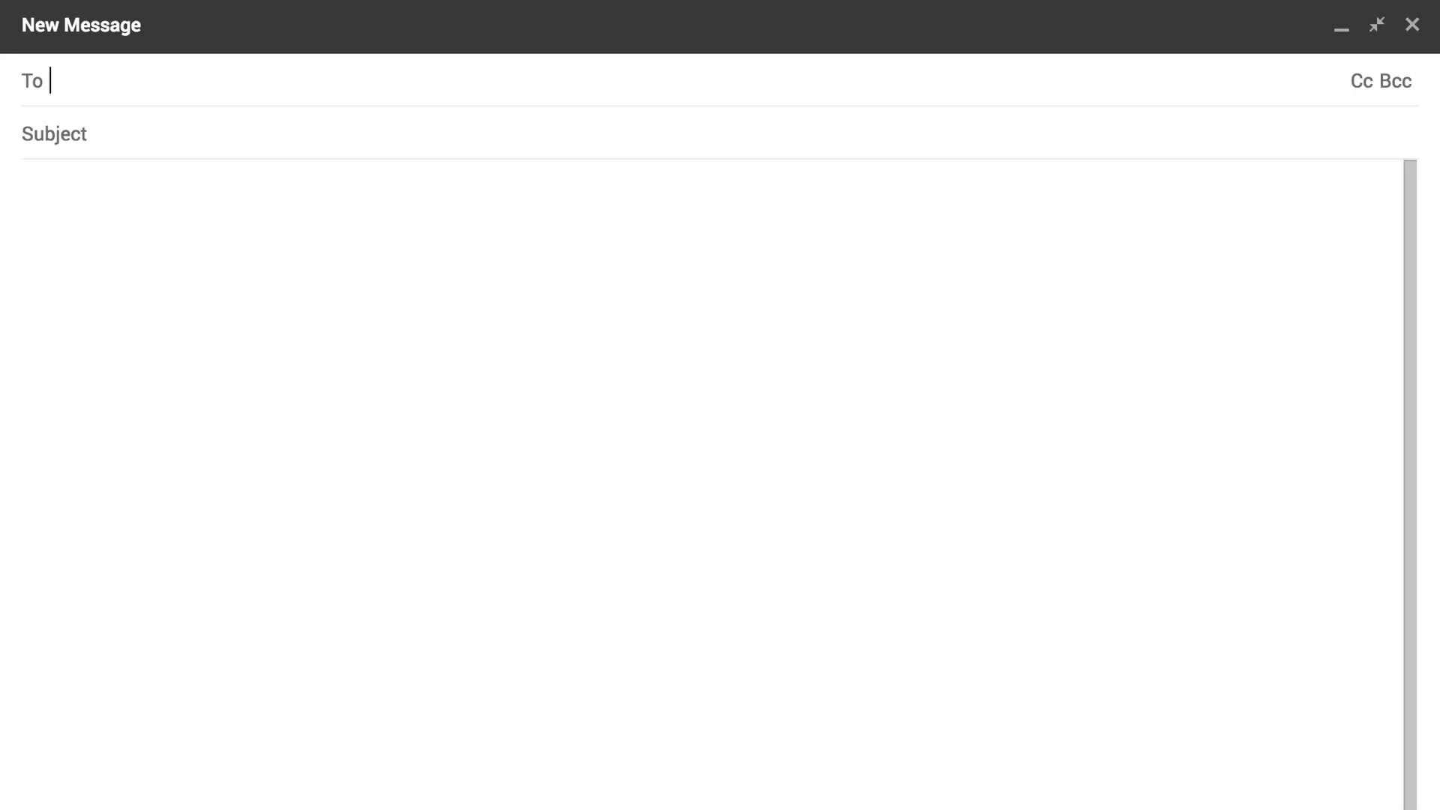
Write a message titled 'Invoice #1001' containing the pasted seven invoice detail lines.
key("ctrl+v")
left_click(617, 135)
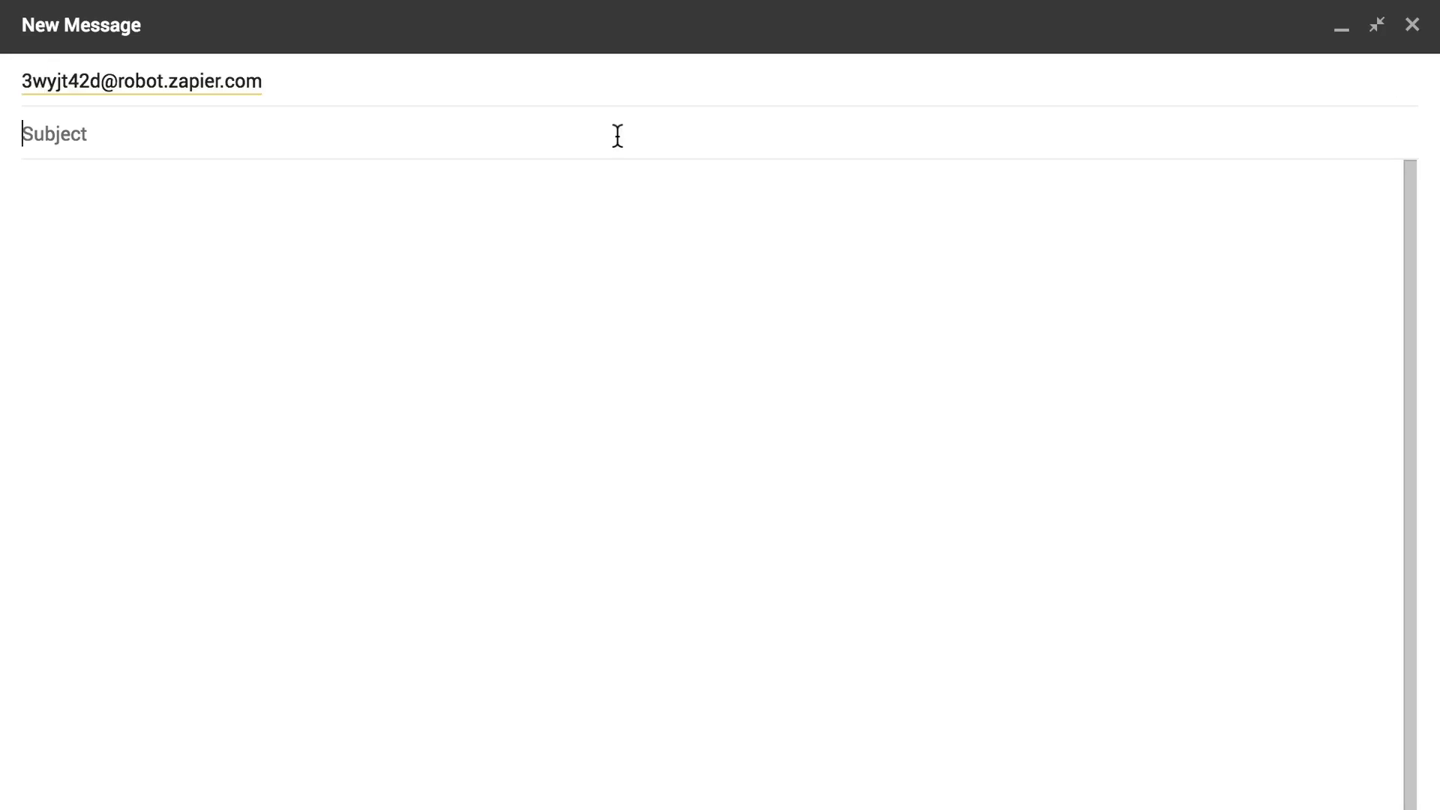
type("Invoice #1001")
left_click(286, 628)
type("Name: Ryan Occupation: Computers Task: Widgets Role: Wid.Mng. Cost: $1,000,123.99 Qty: 50 Forecast: Sunny")
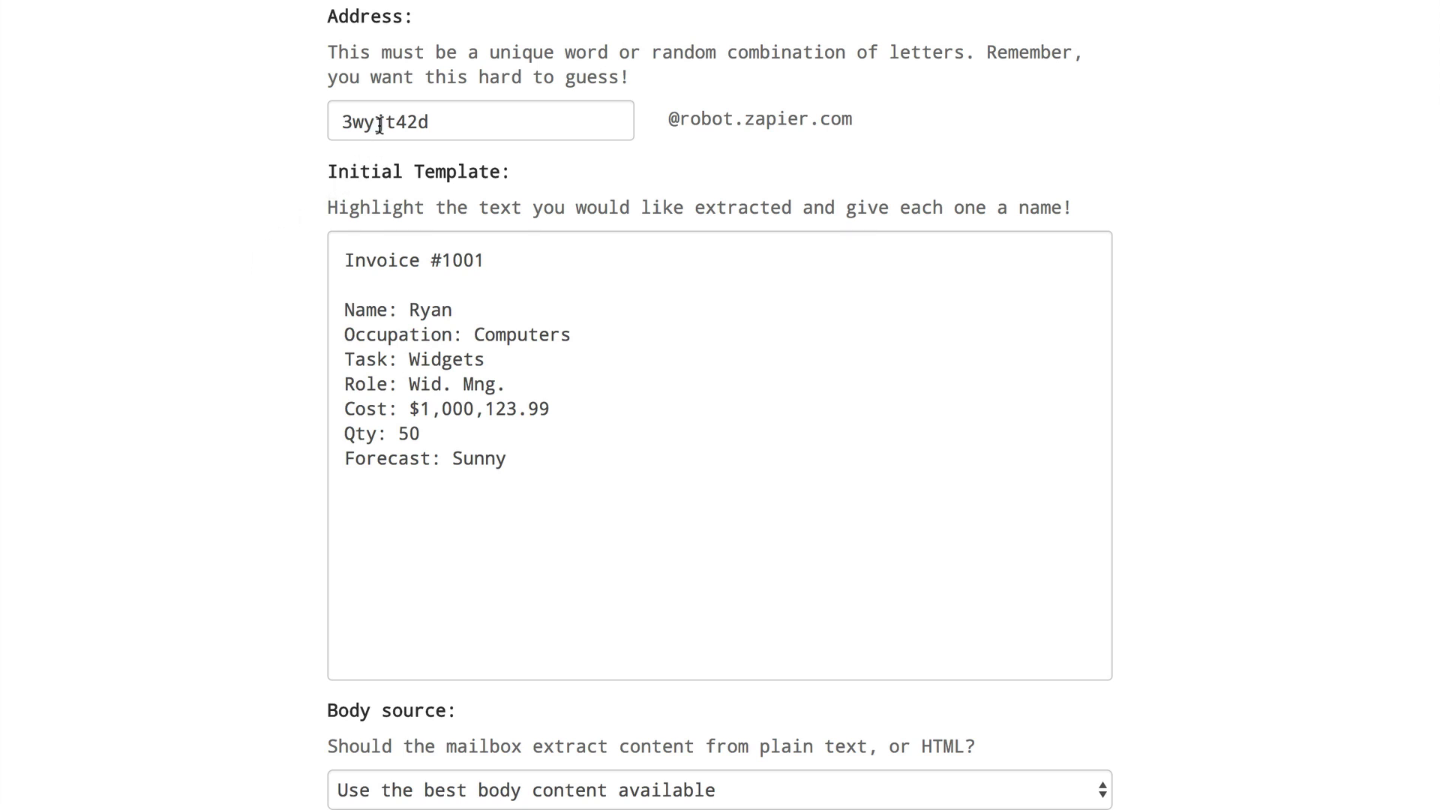
double_click(380, 124)
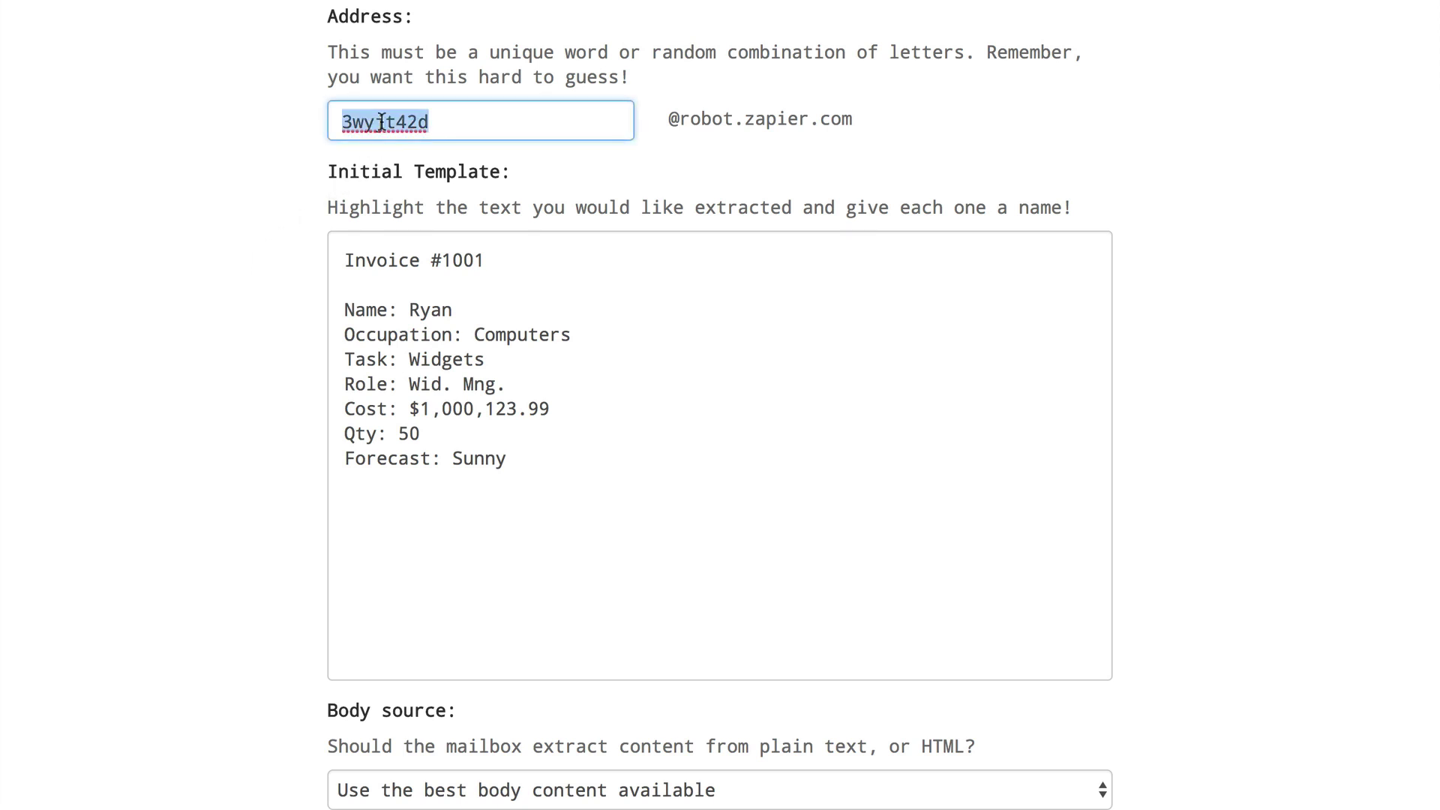
type("invoiceparsere")
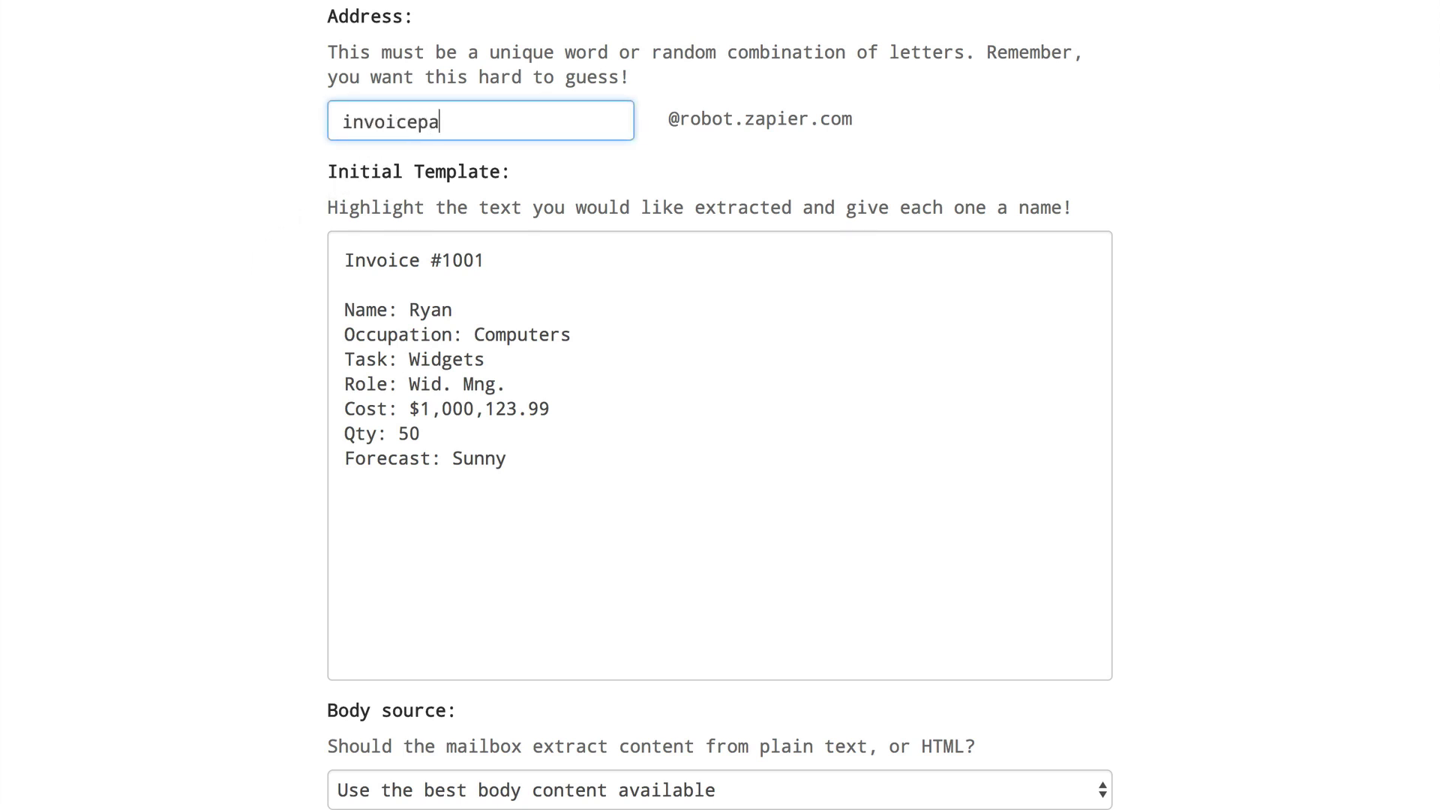
type("xtreme")
scroll(383, 120, "down", 5)
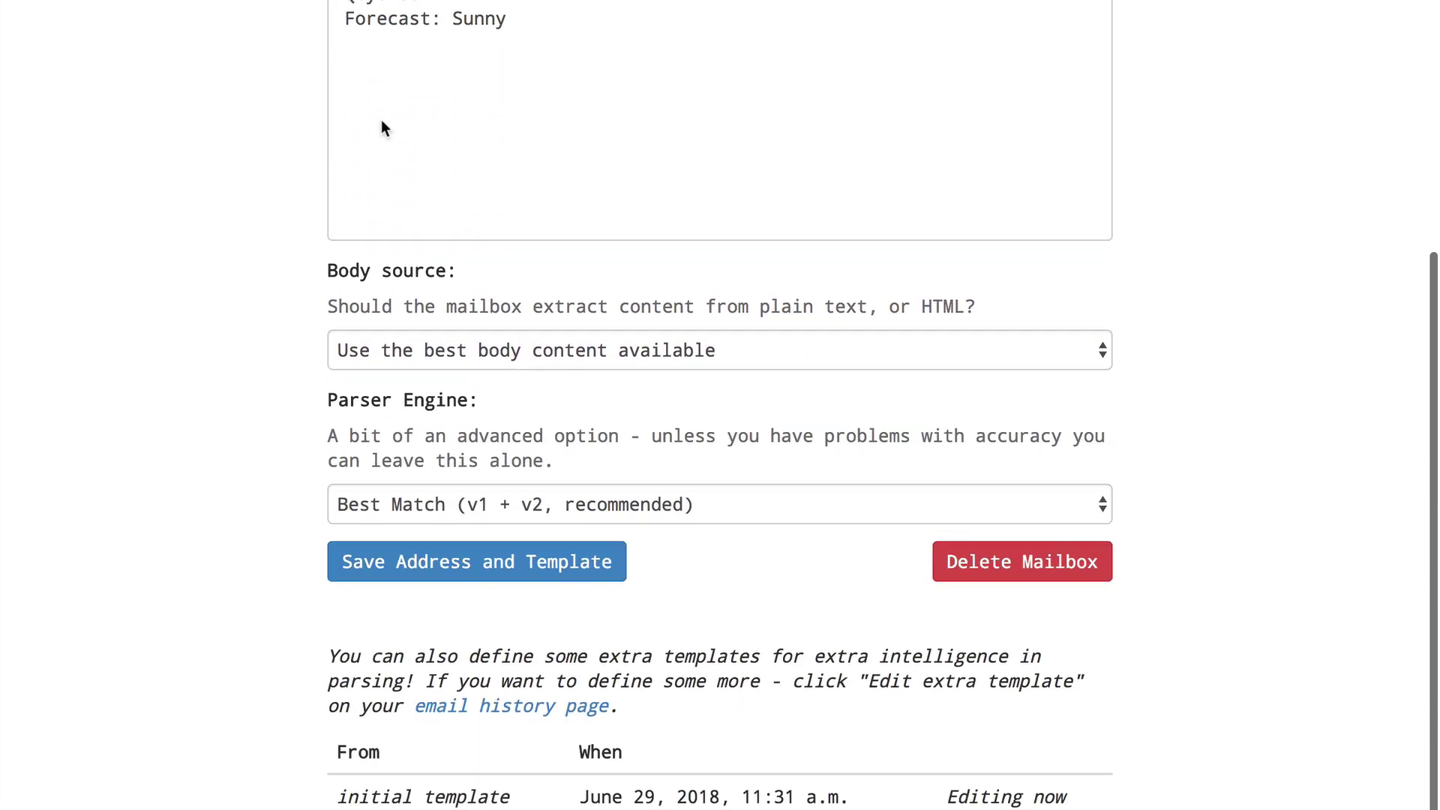
left_click(380, 351)
left_click(381, 351)
left_click(385, 507)
left_click(385, 507)
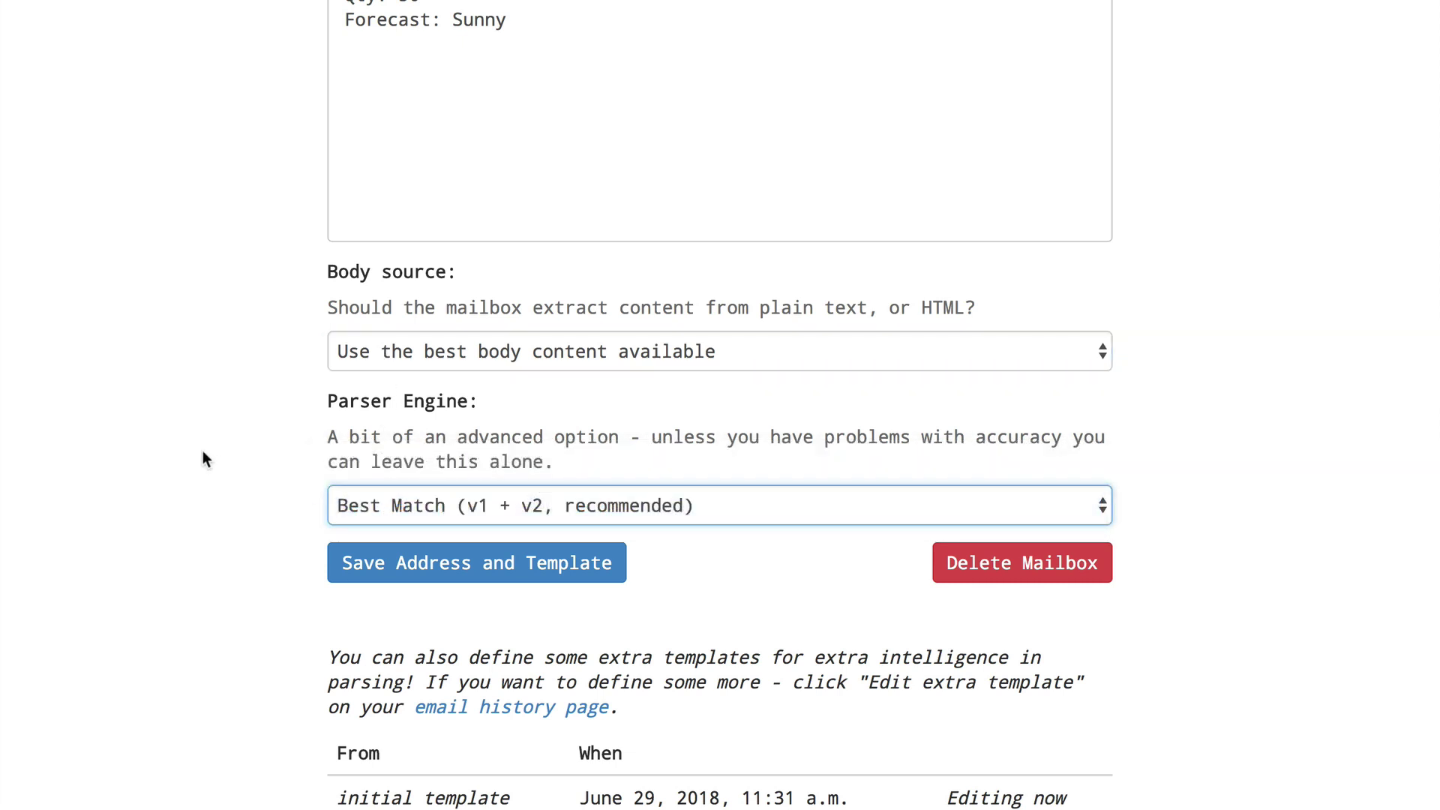
scroll(203, 454, "up", 2)
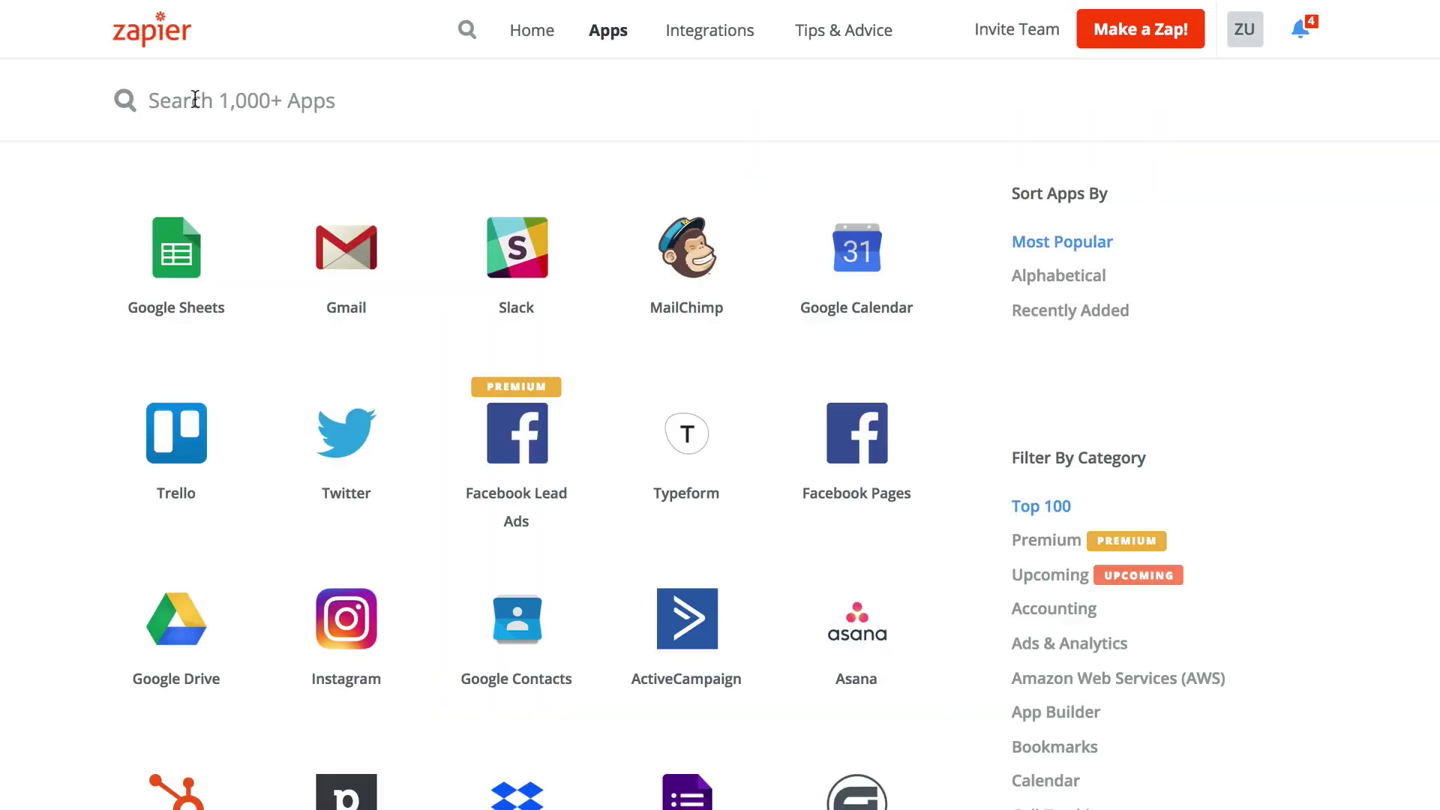
Search the app directory for mailparser and open the Mailparser integrations page.
type("mail")
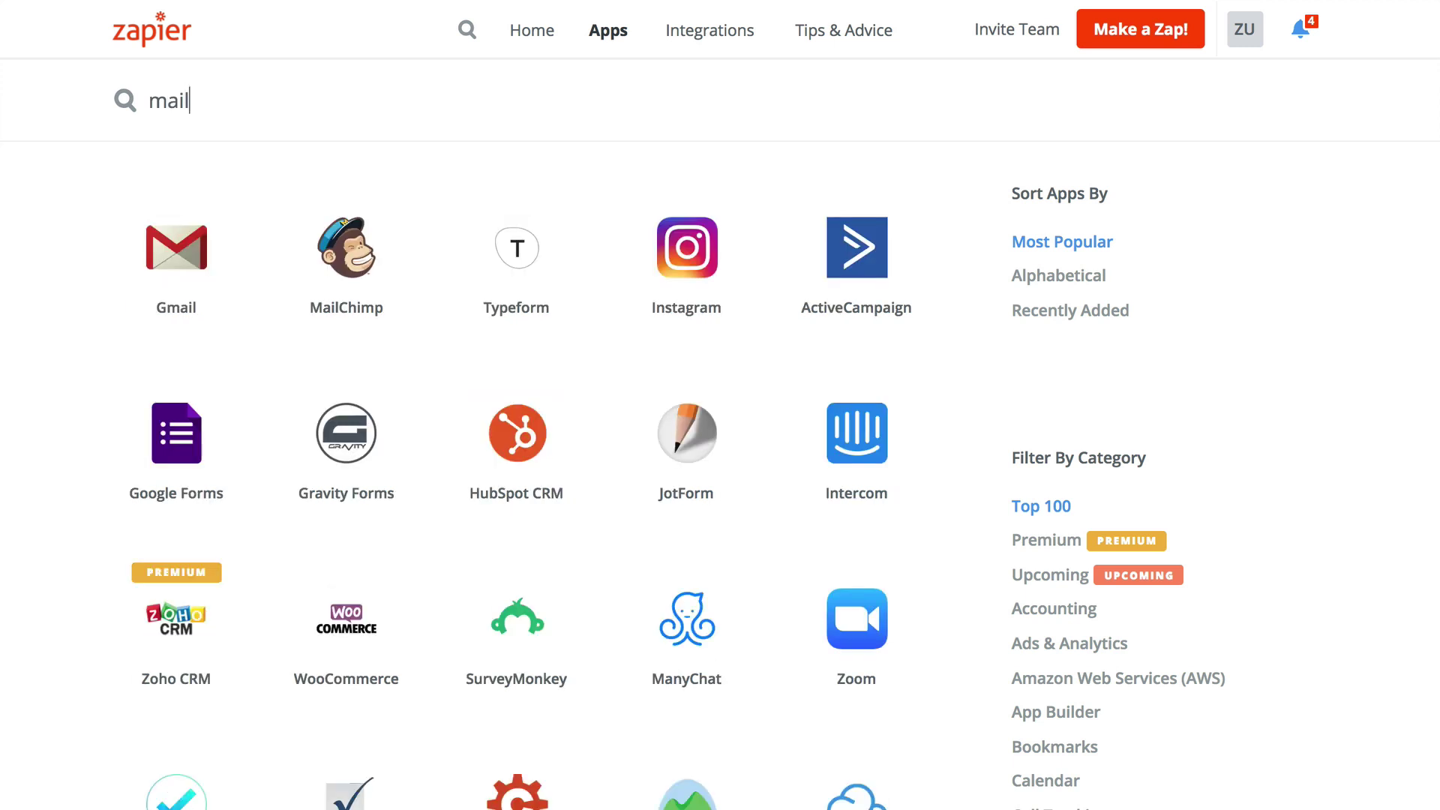
type("parser")
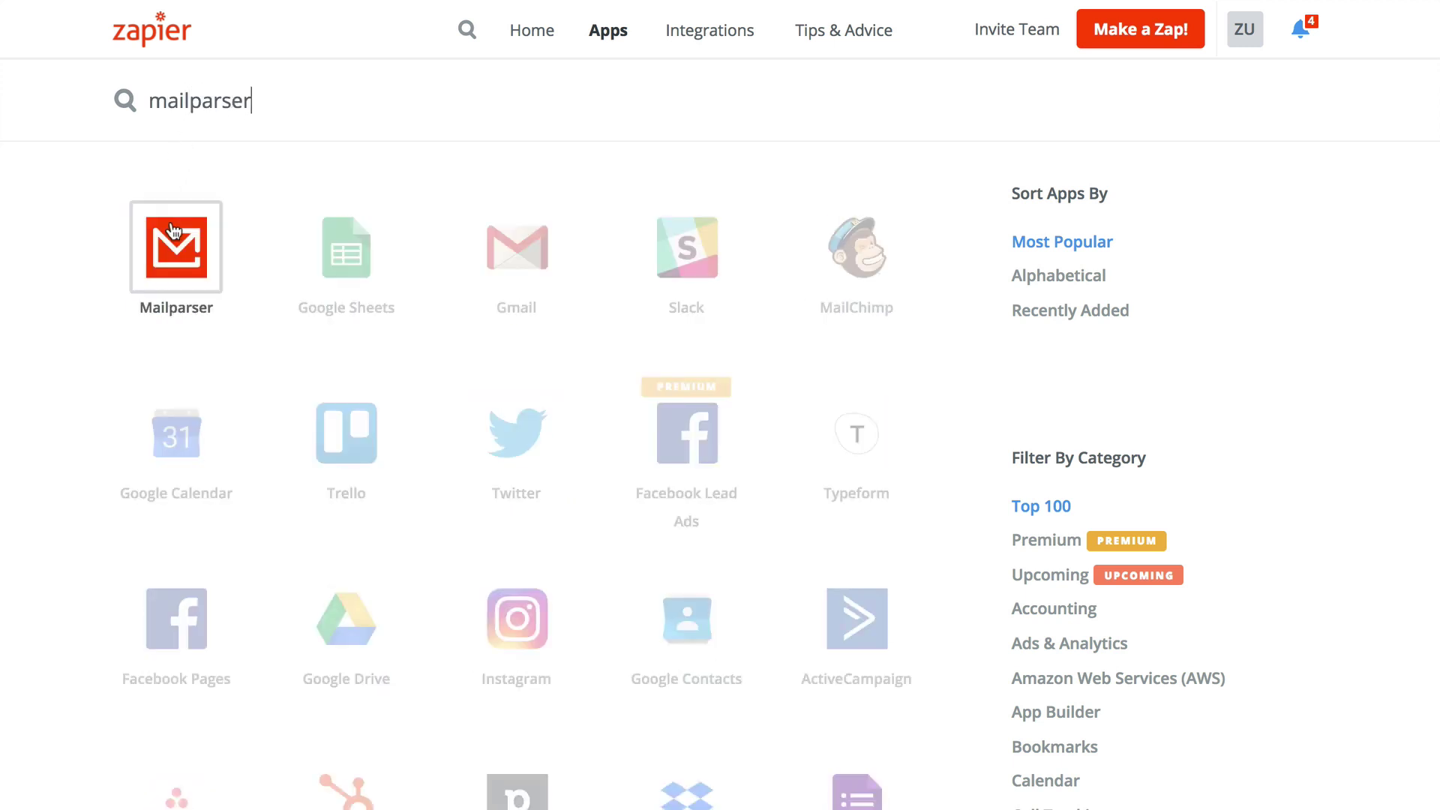
left_click(174, 235)
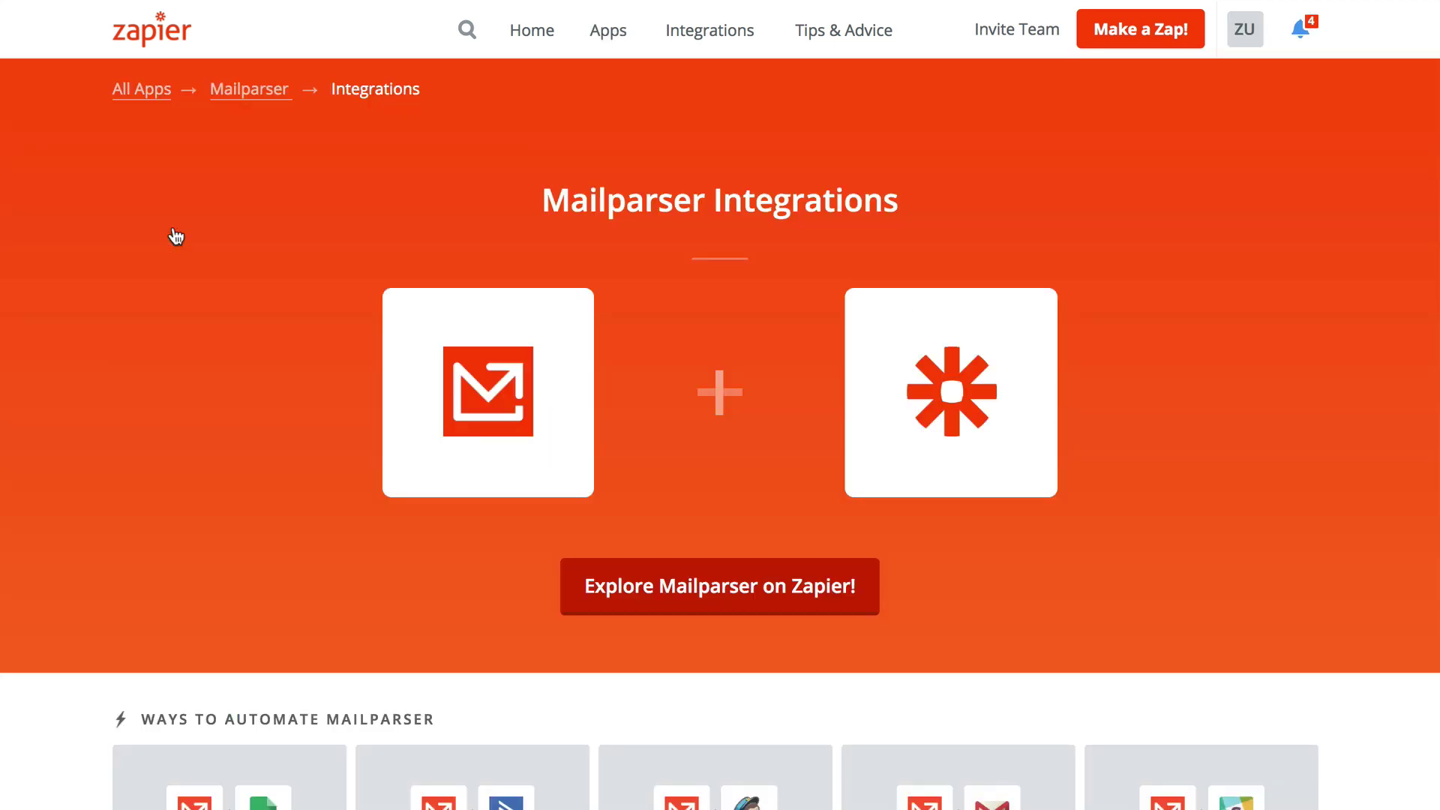
scroll(174, 235, "down", 20)
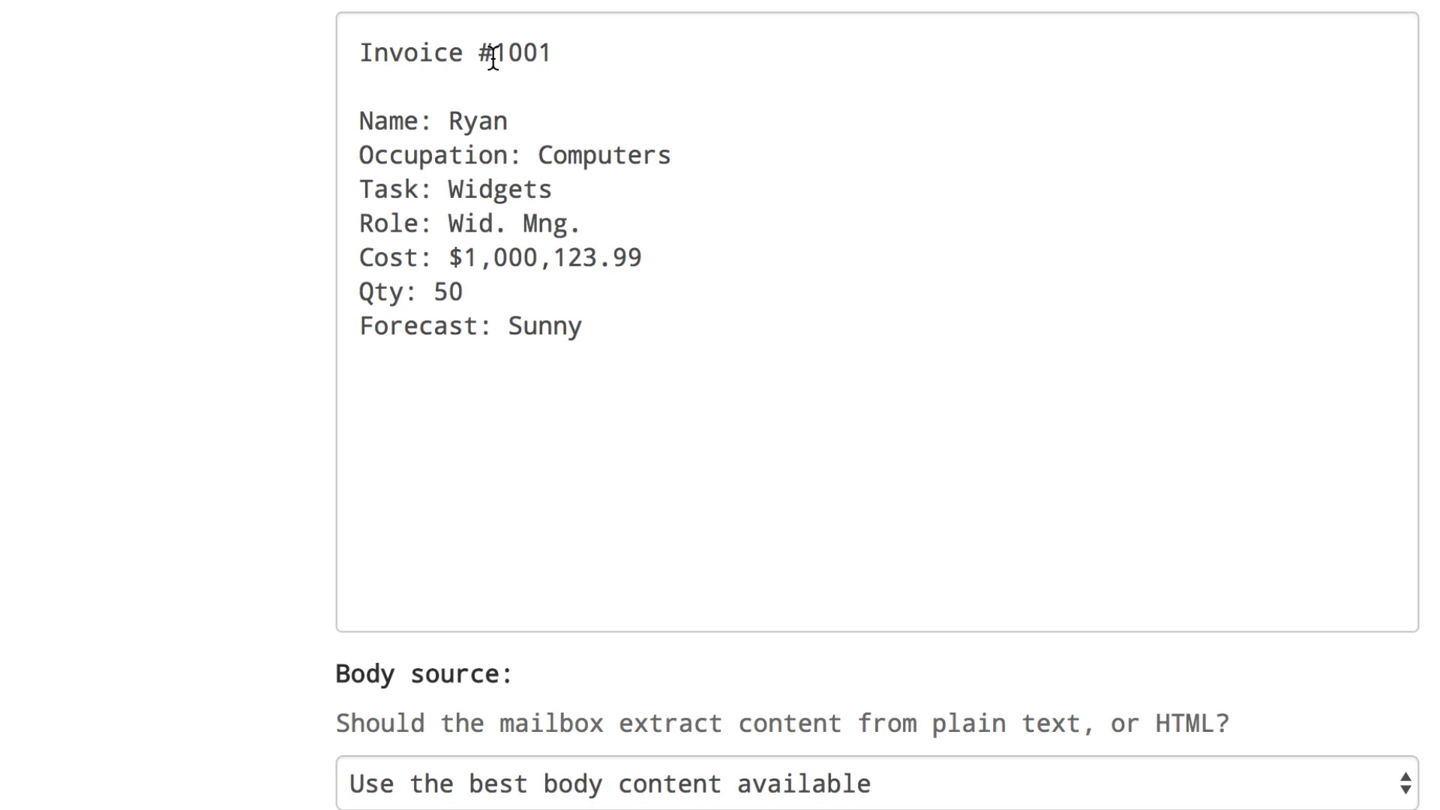
Tag the value Ryan as a template field and rename it fullname.
double_click(495, 120)
type("name")
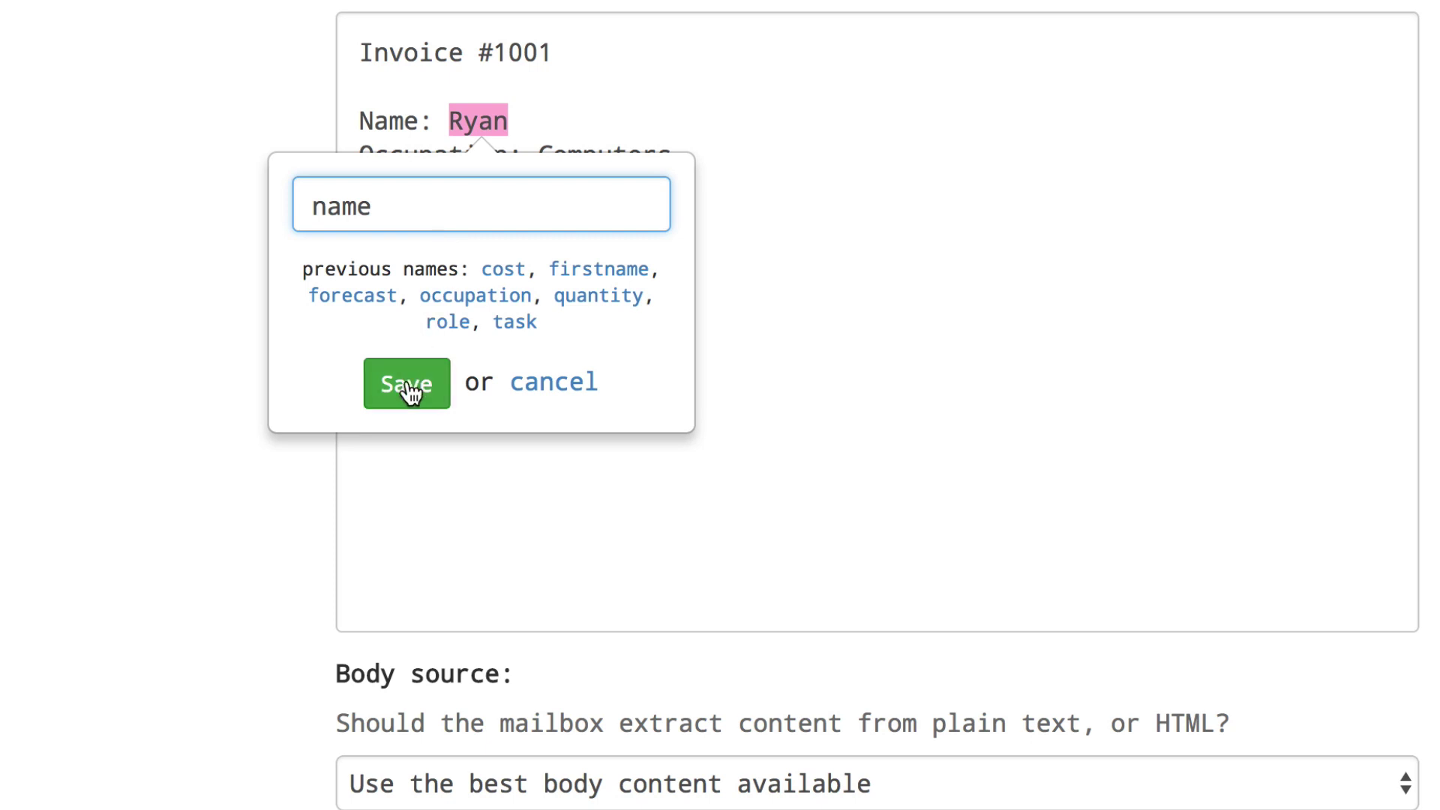
left_click(407, 384)
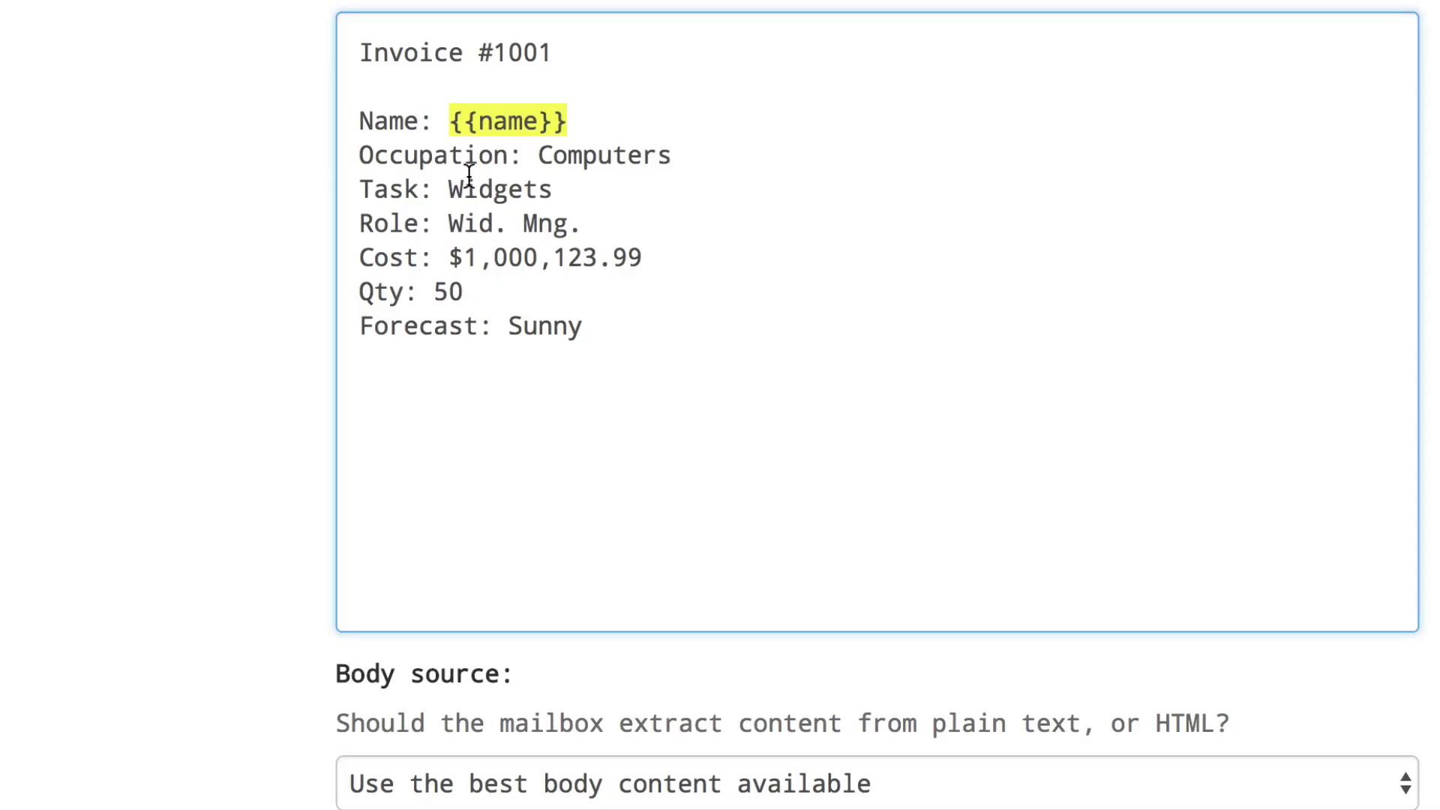
left_click(492, 129)
type("fullname")
left_click(435, 382)
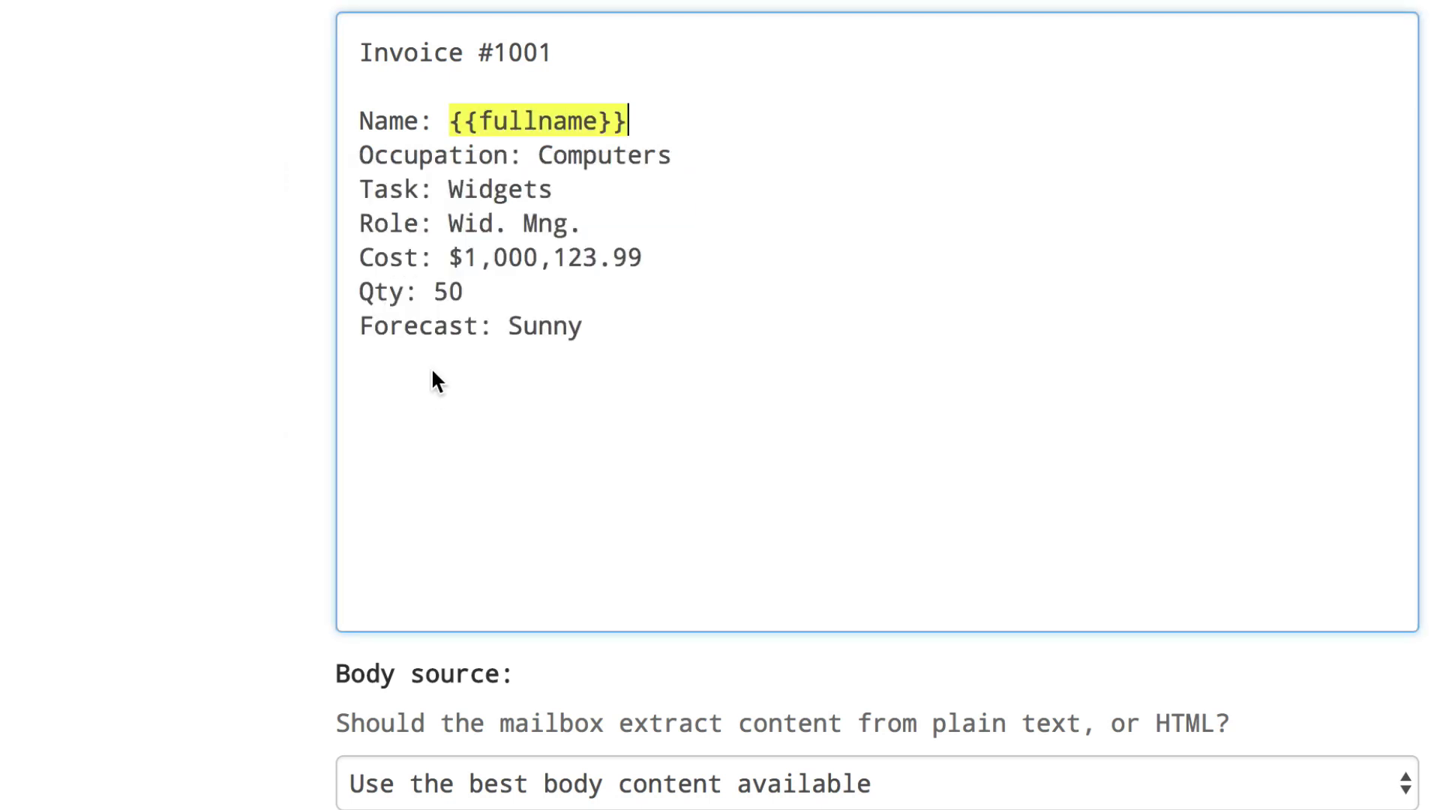
Tag the Occupation, Task and Role values as occupation, task and role fields.
left_click_drag(539, 155, 675, 155)
left_click(549, 324)
left_click(550, 419)
left_click_drag(449, 189, 553, 189)
type("task")
left_click(428, 457)
left_click_drag(448, 223, 588, 225)
left_click(483, 428)
Tag the Cost, Qty and forecast values as cost, quantity and forecast fields.
left_click_drag(448, 257, 643, 259)
left_click(570, 415)
left_click_drag(433, 291, 583, 325)
type("quantity")
key("Return")
type("forecast")
left_click(468, 569)
Save the mailbox address and template.
scroll(468, 568, "down", 3)
scroll(470, 573, "down", 2)
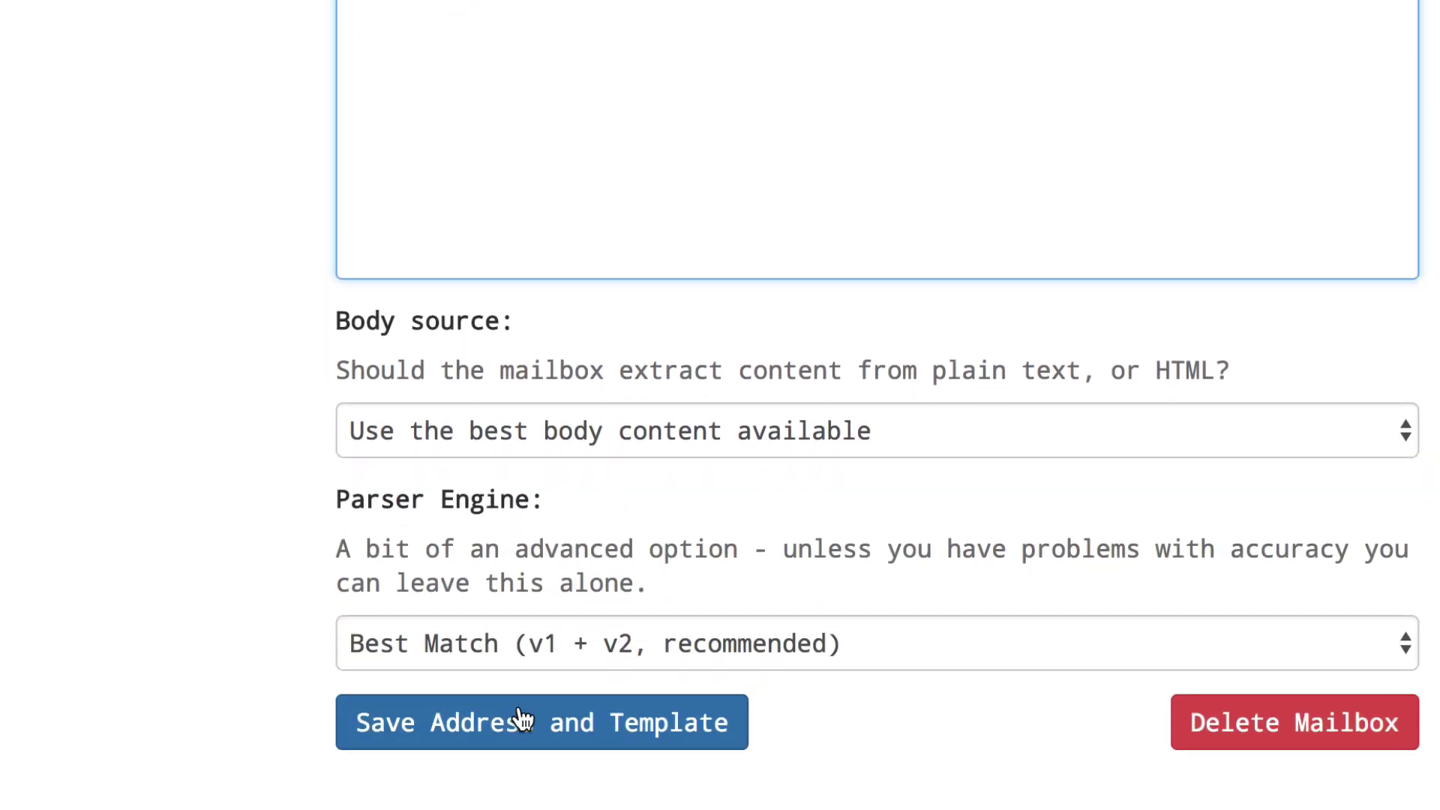
left_click(523, 720)
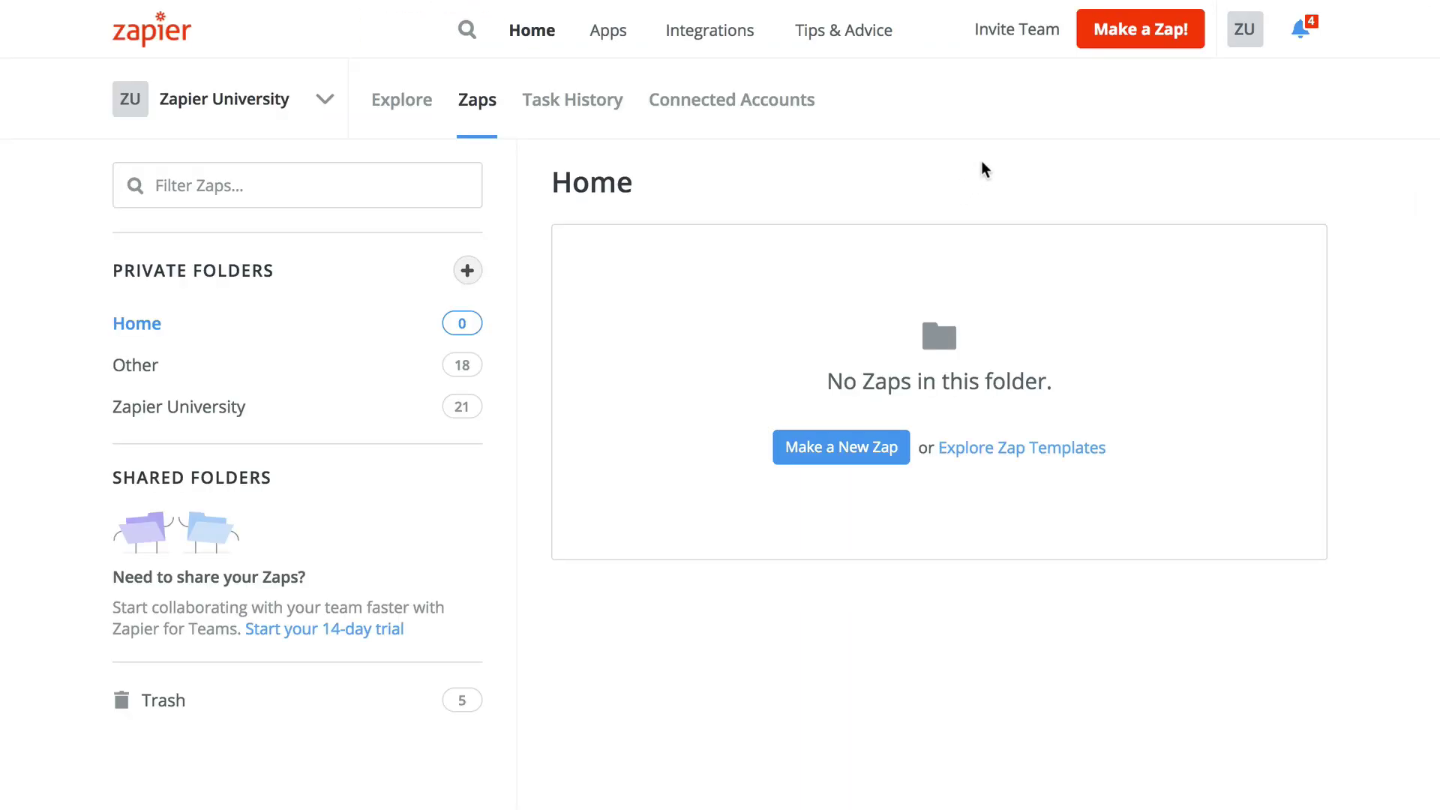
Make a new Zap triggered by Email Parser by Zapier's New Email event.
left_click(1132, 30)
type("email par")
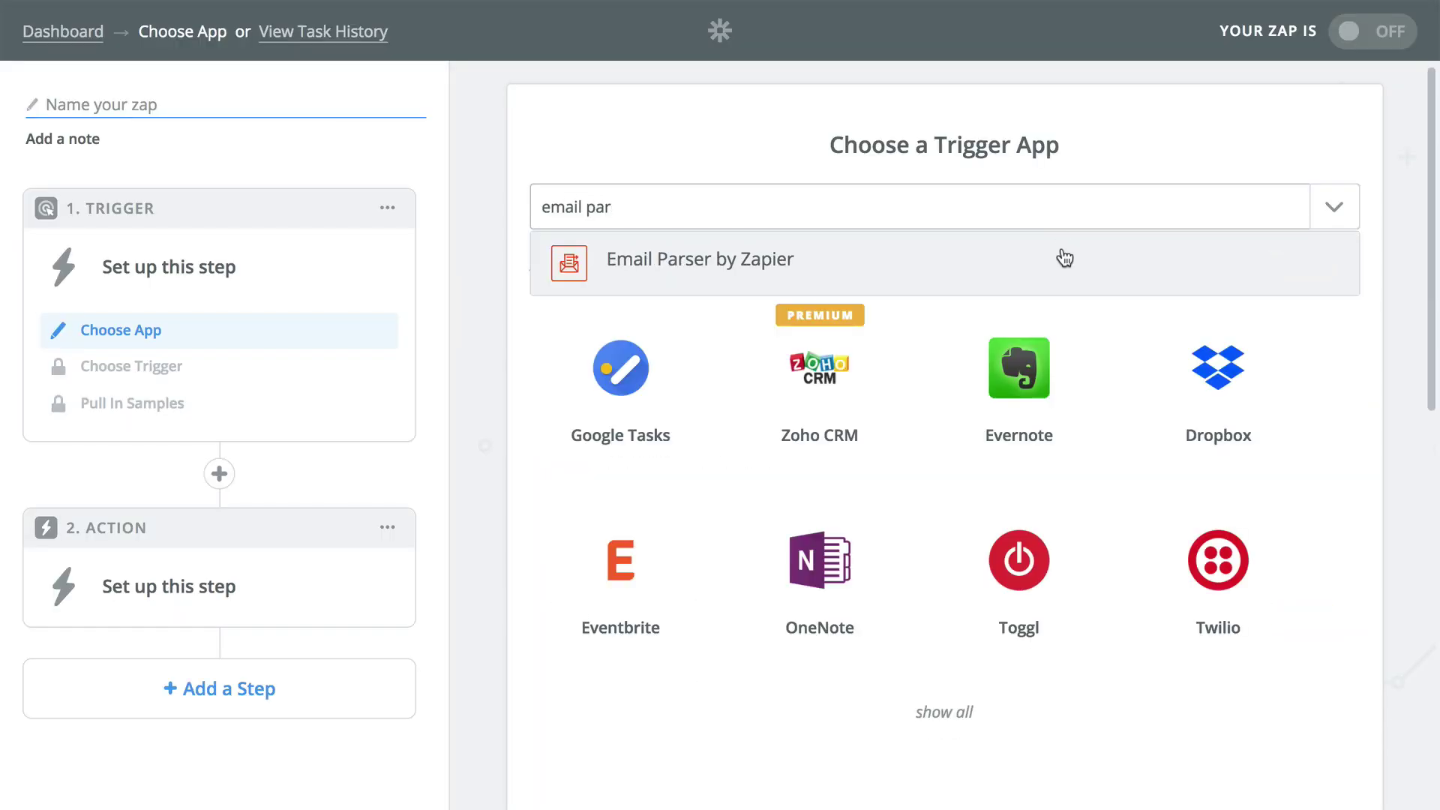
left_click(1065, 258)
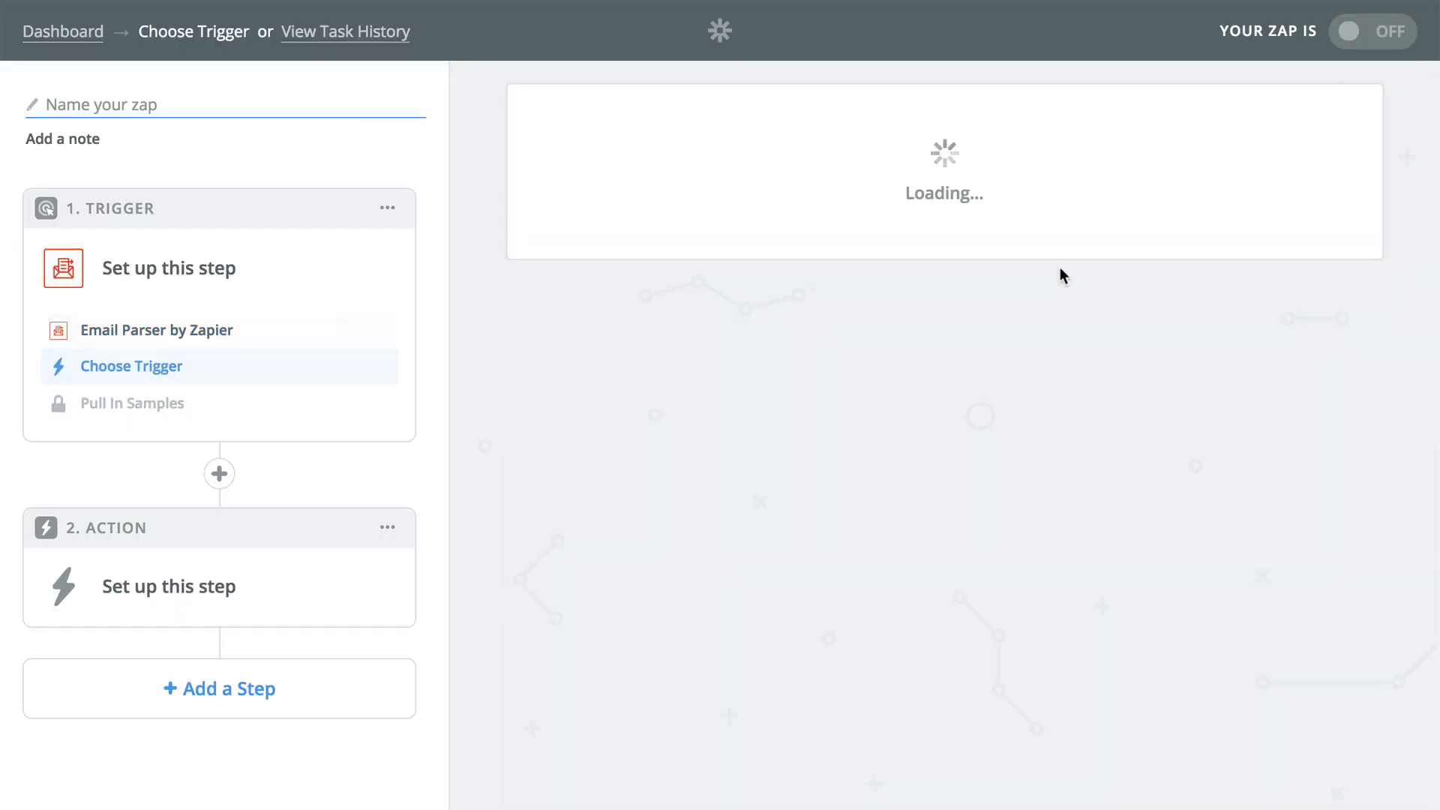
left_click(1058, 395)
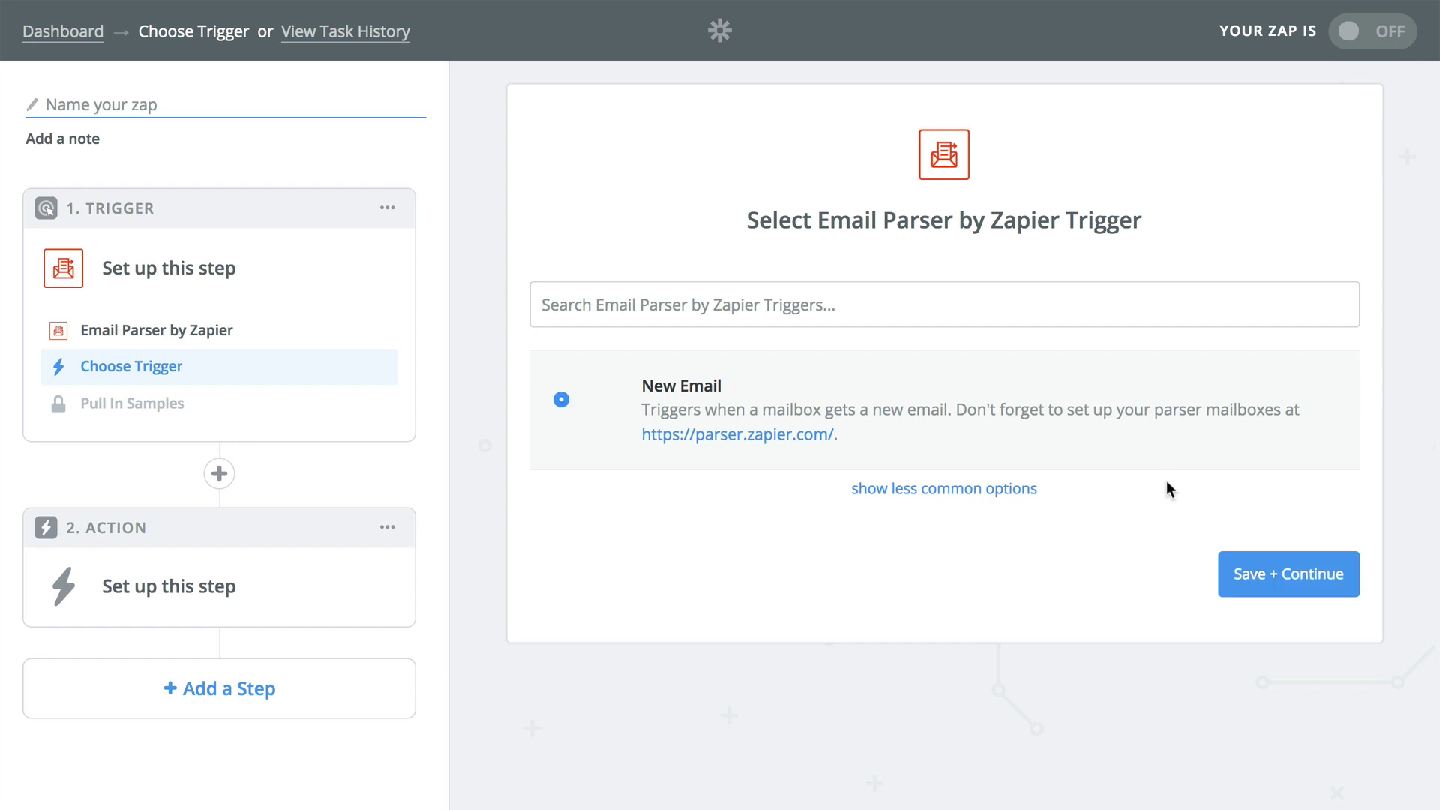
left_click(1277, 576)
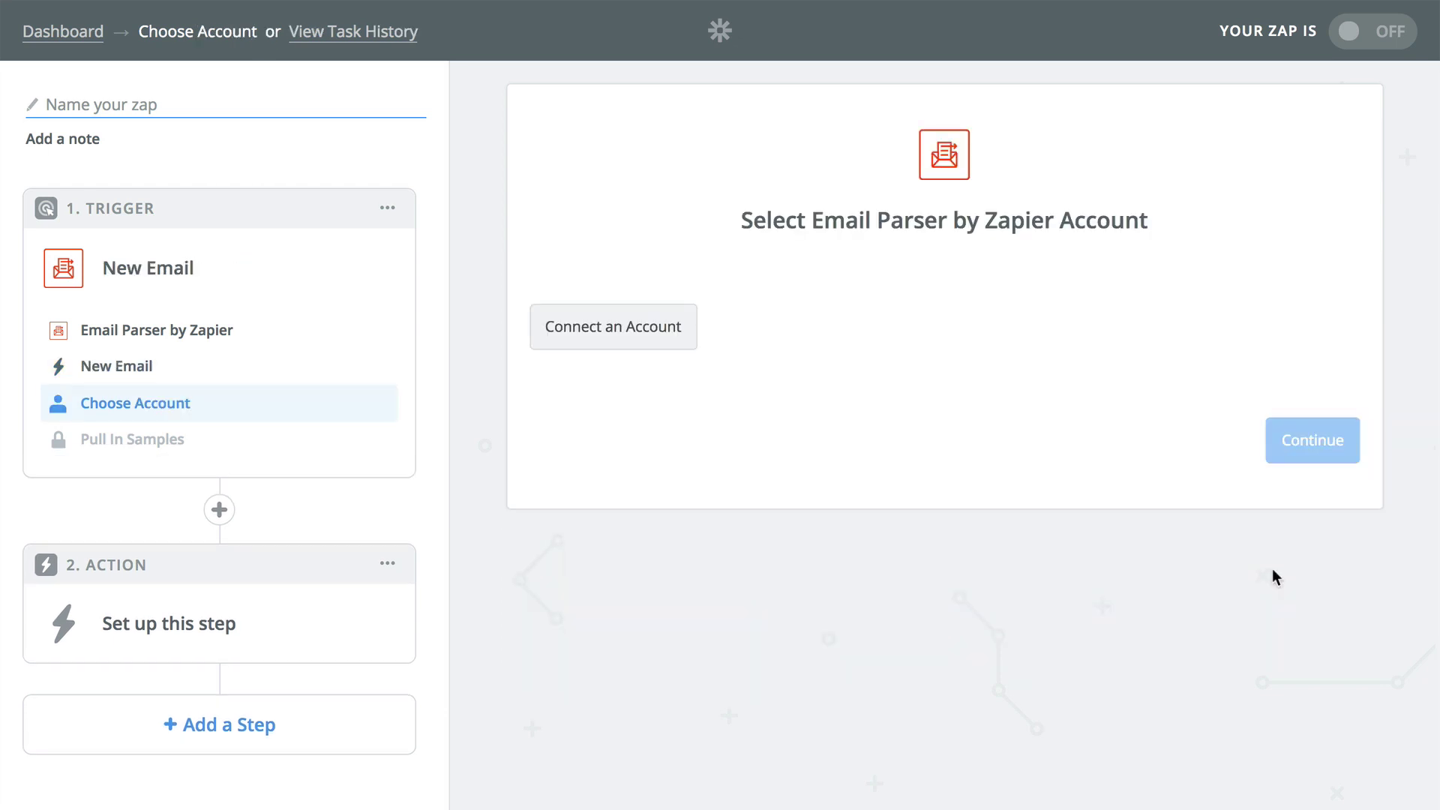
Connect and authorize the Parser account for the trigger.
left_click(665, 330)
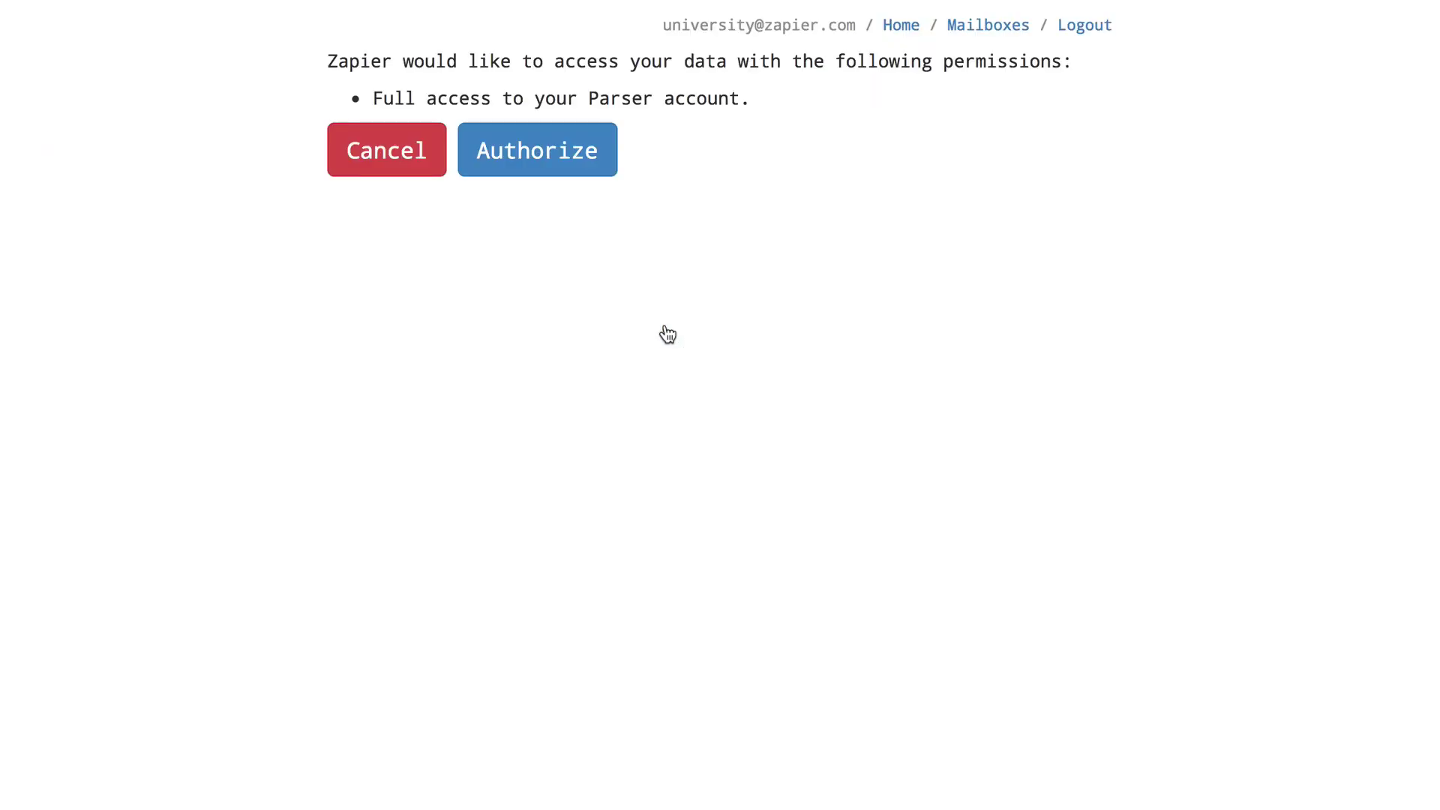
left_click(564, 155)
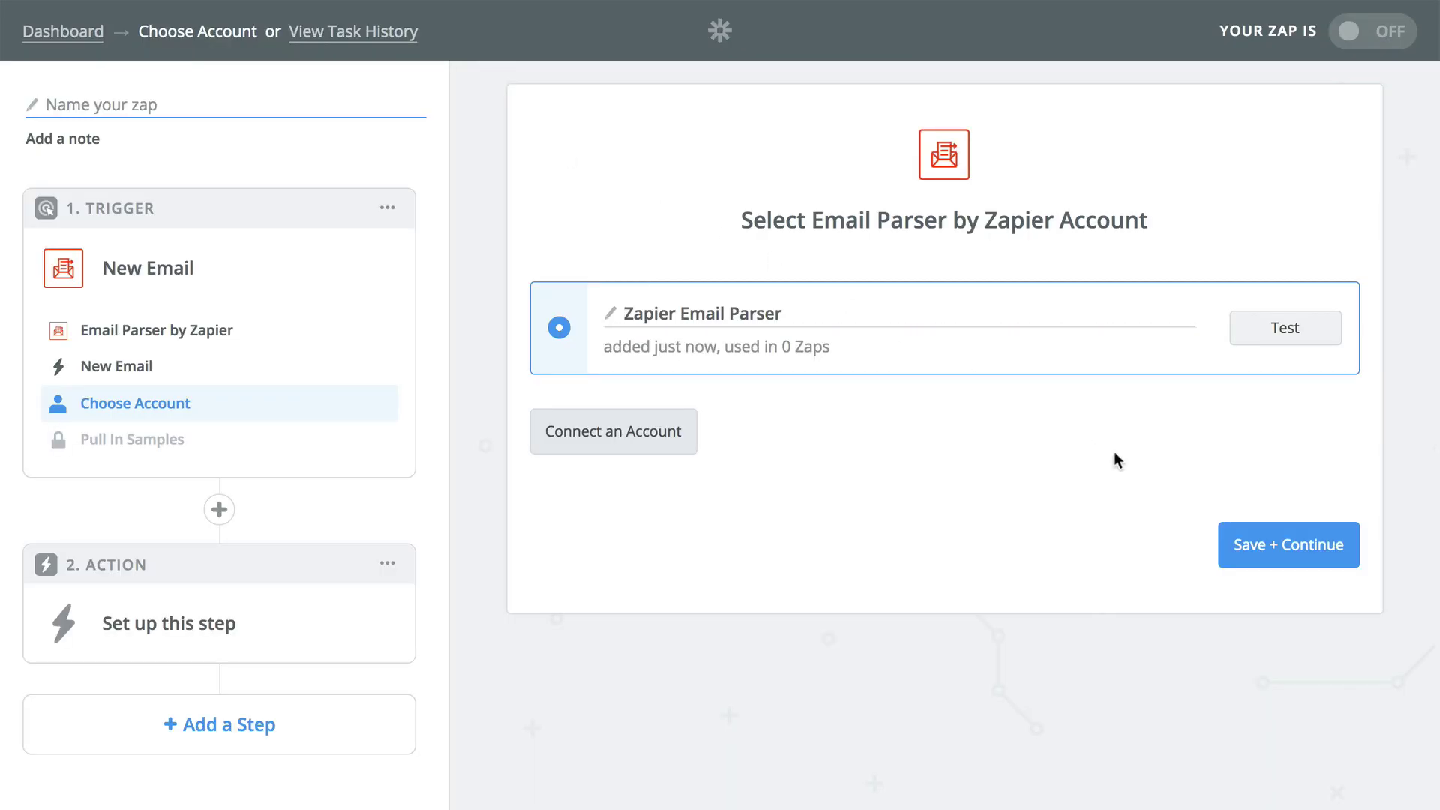
left_click(1262, 528)
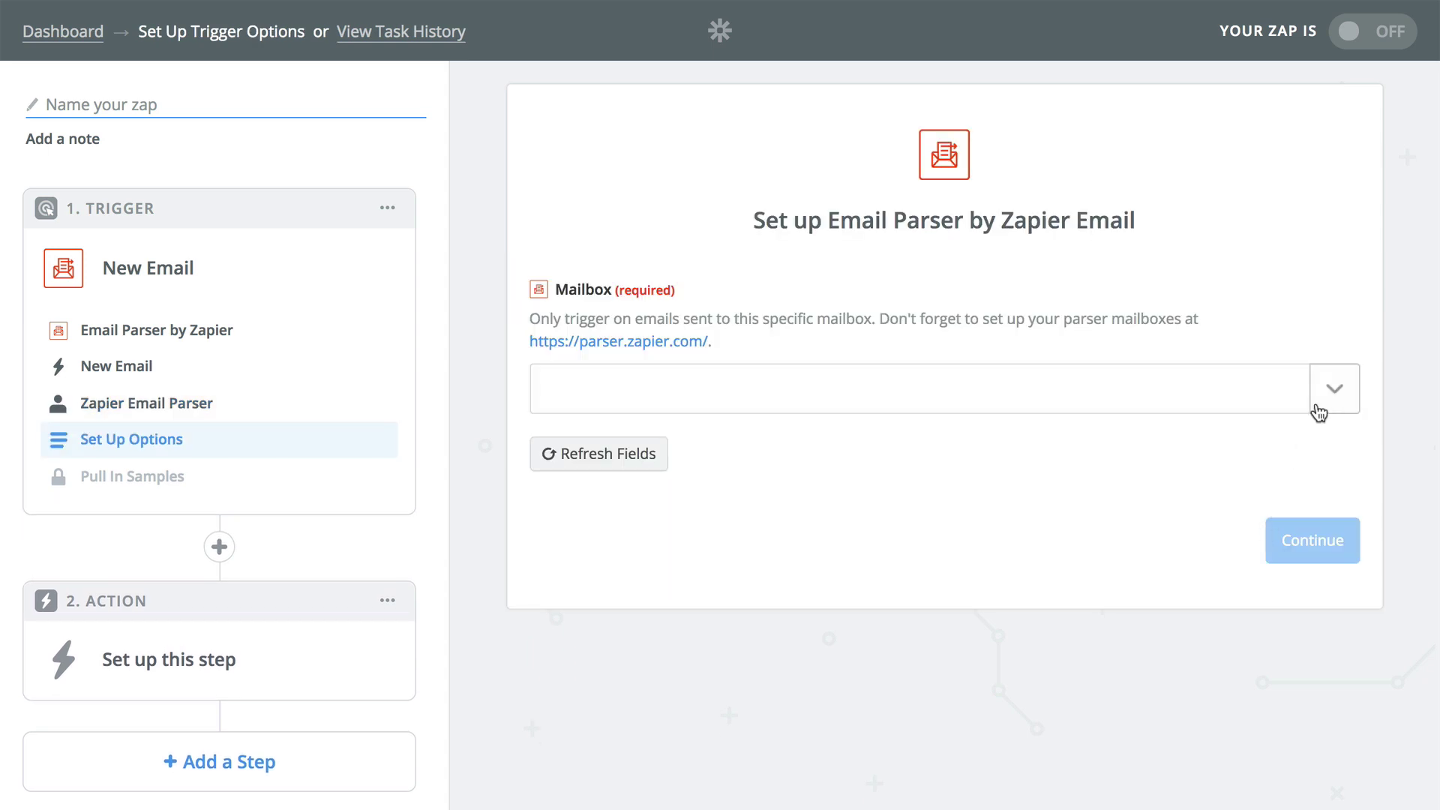
Set the trigger's mailbox to the invoice parser mailbox.
left_click(1325, 406)
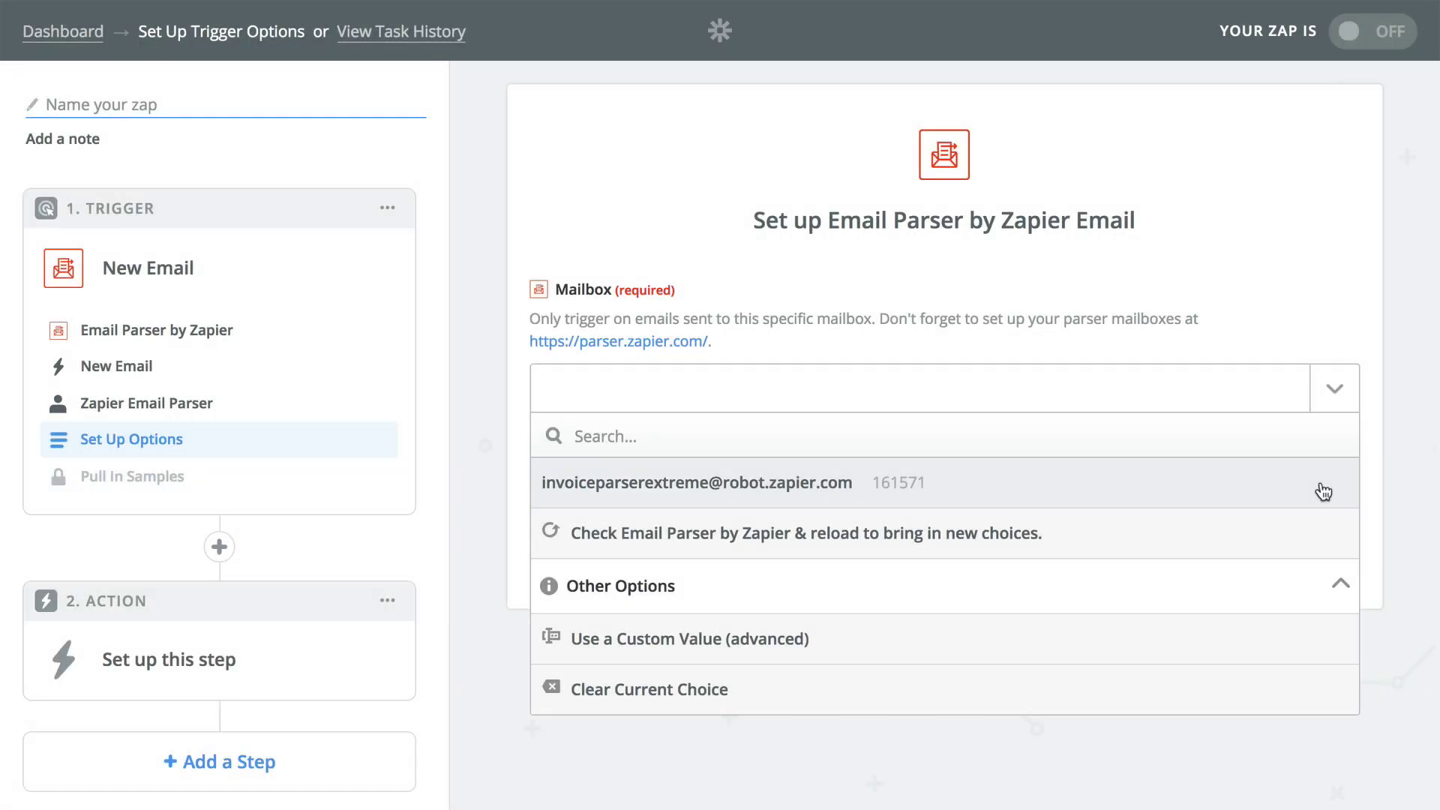
left_click(1324, 491)
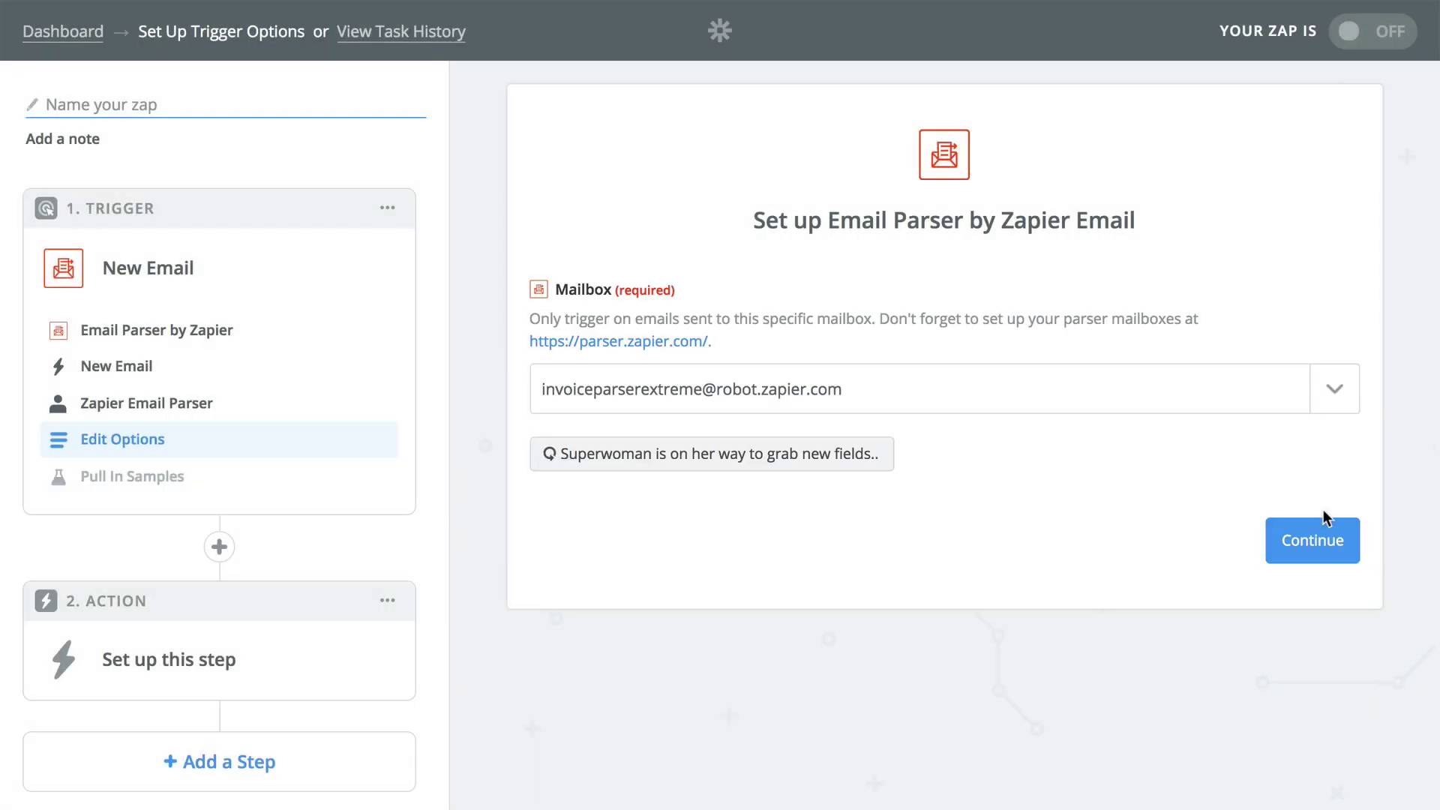
left_click(1323, 538)
Load sample emails and expand Email A to review its parsed invoice fields.
left_click(1011, 616)
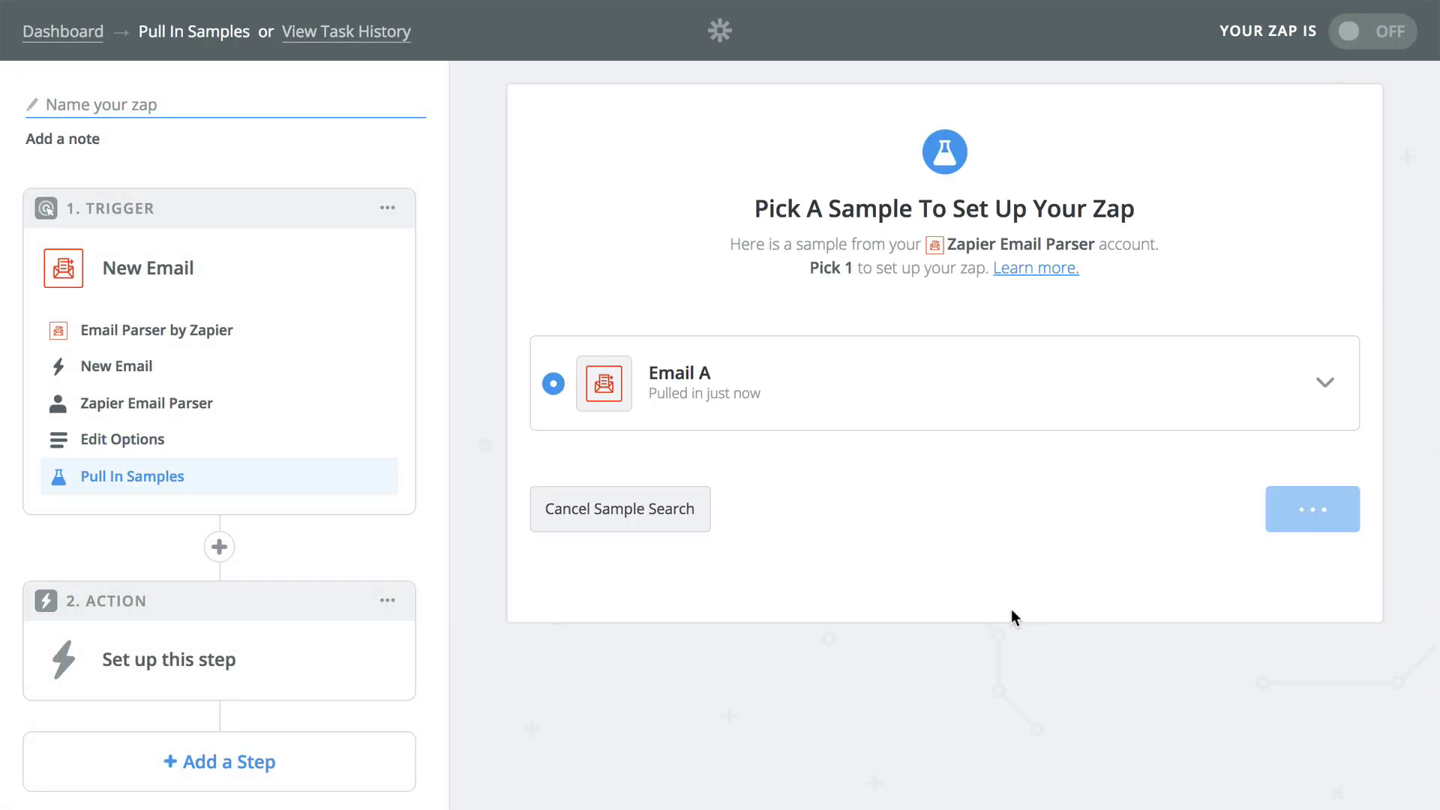
left_click(1321, 388)
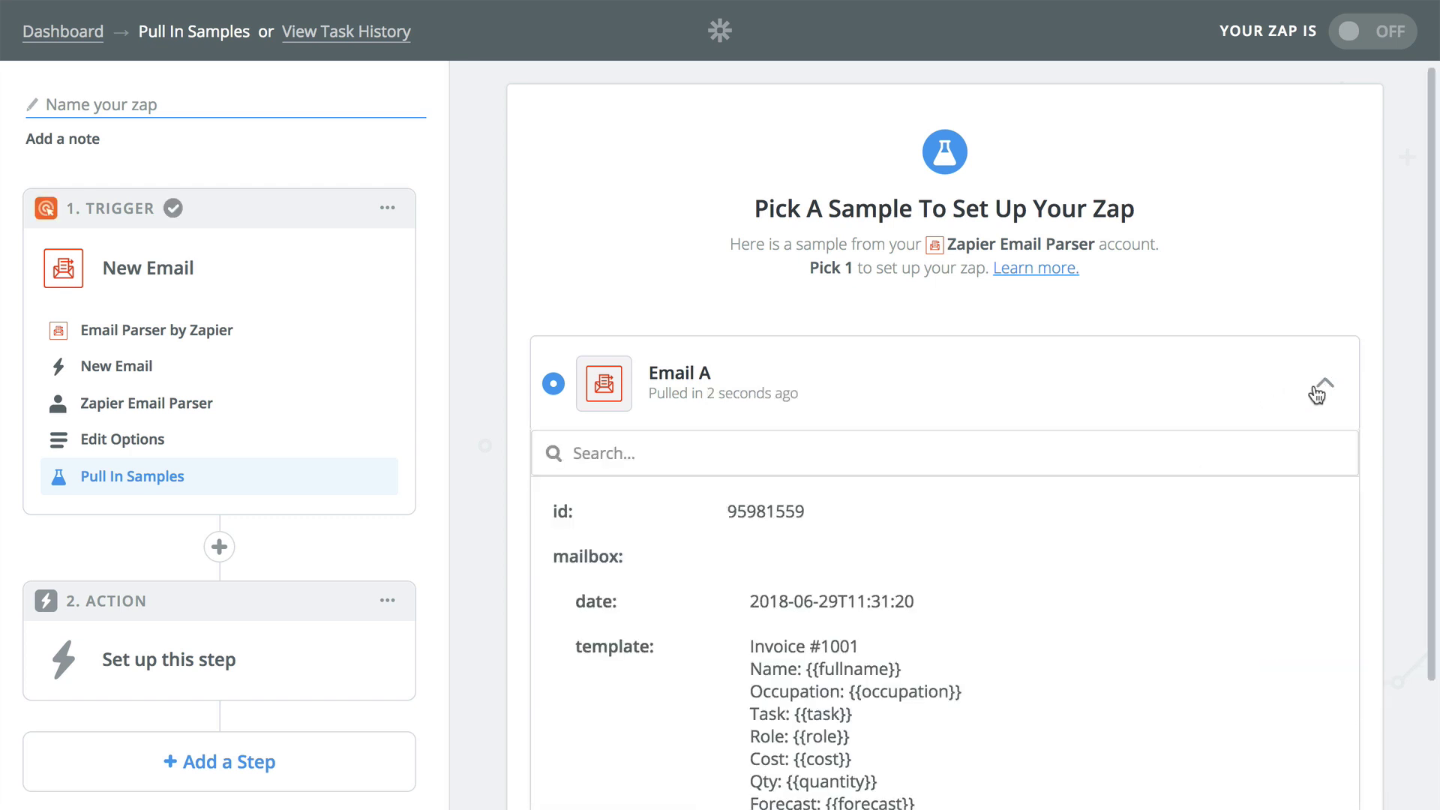
scroll(930, 611, "down", 10)
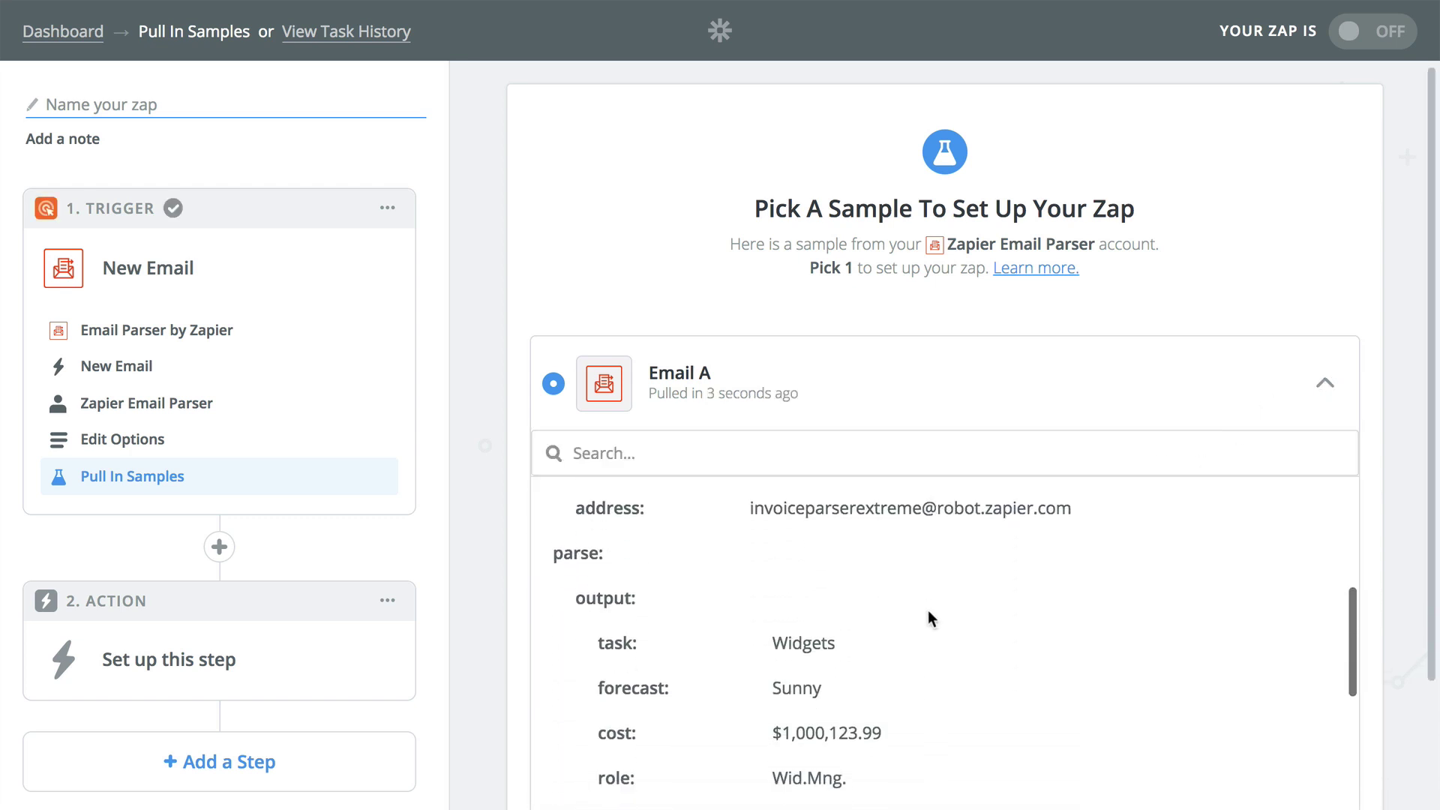
scroll(929, 611, "down", 4)
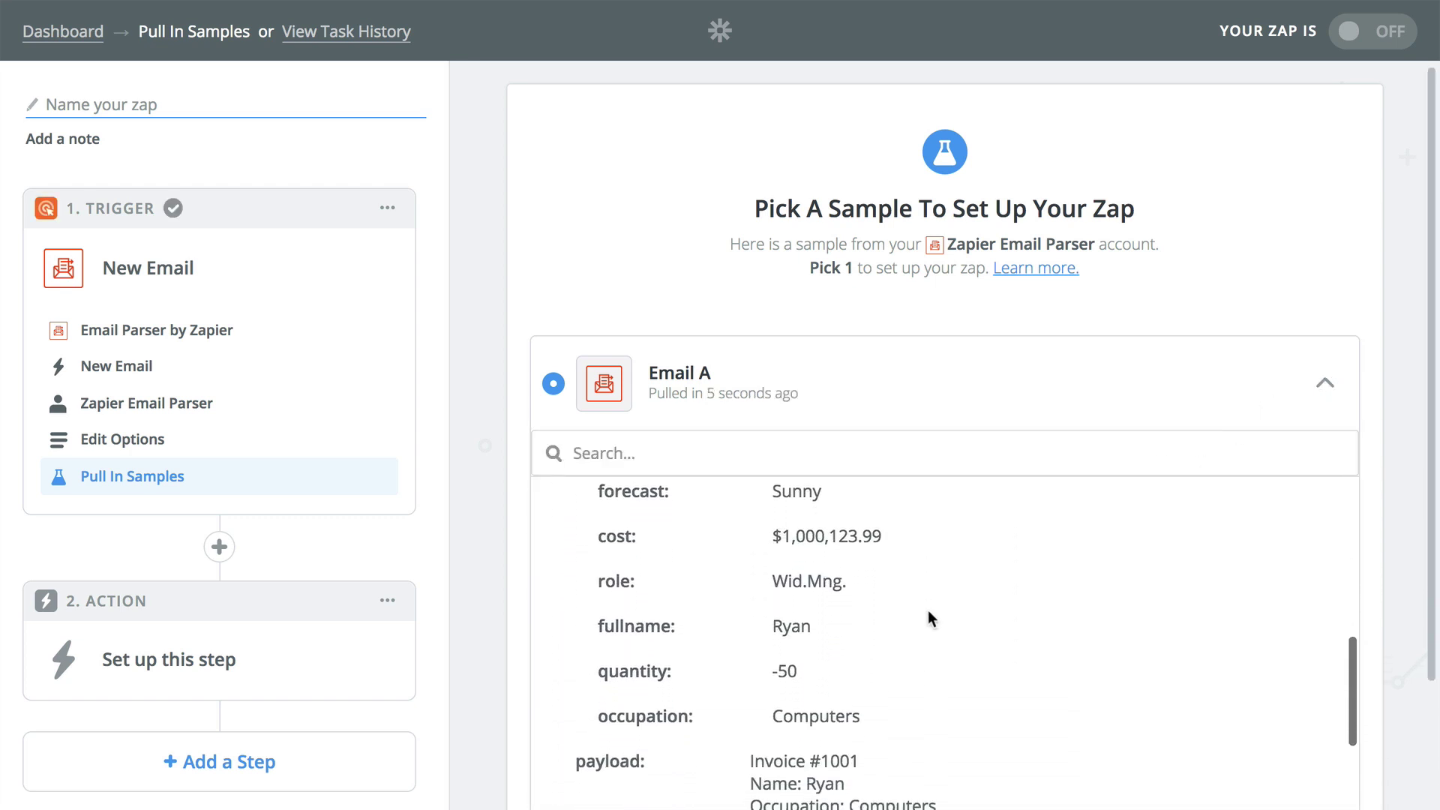
scroll(930, 619, "down", 4)
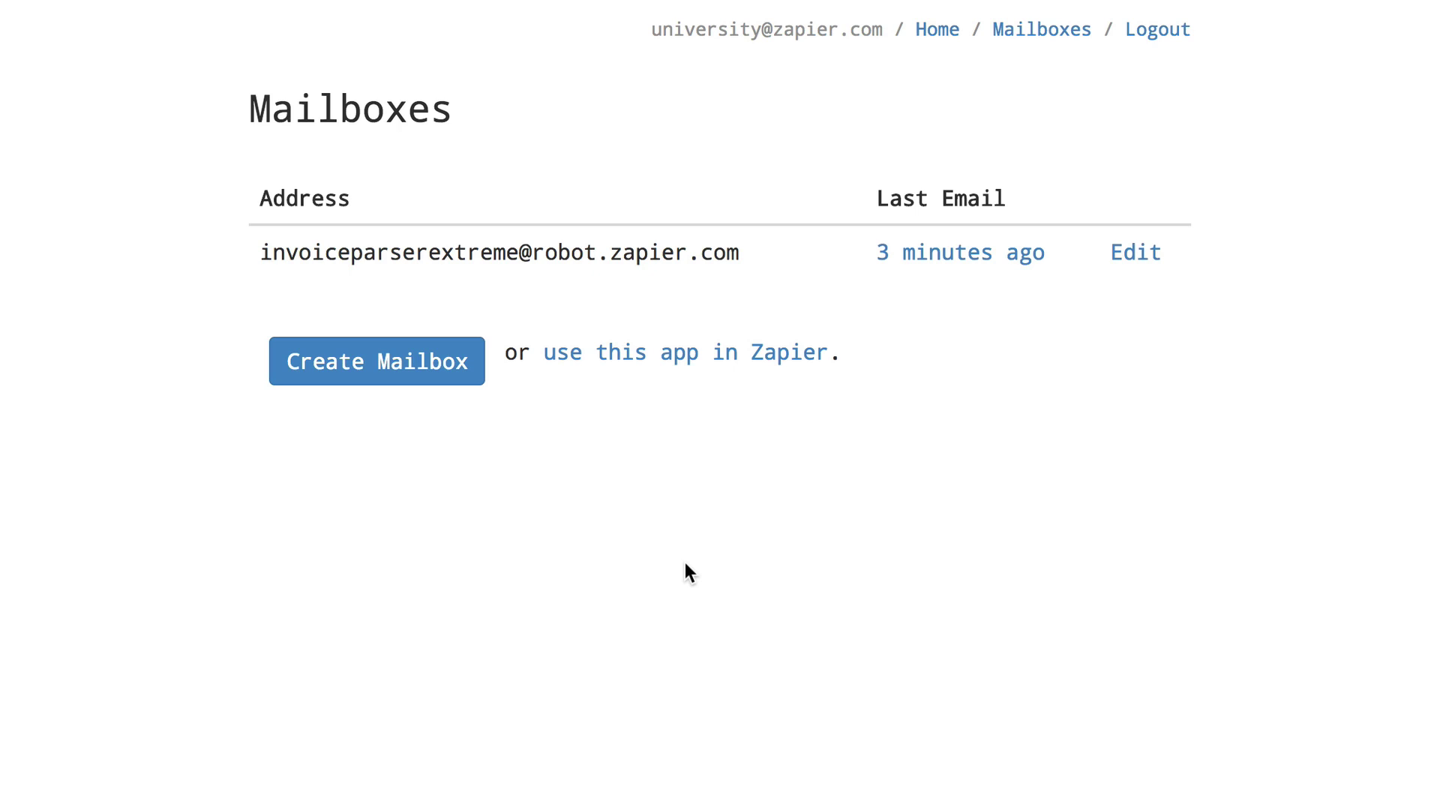
From the mailbox's last email, start an extra template and save the name value as fullname.
left_click(929, 267)
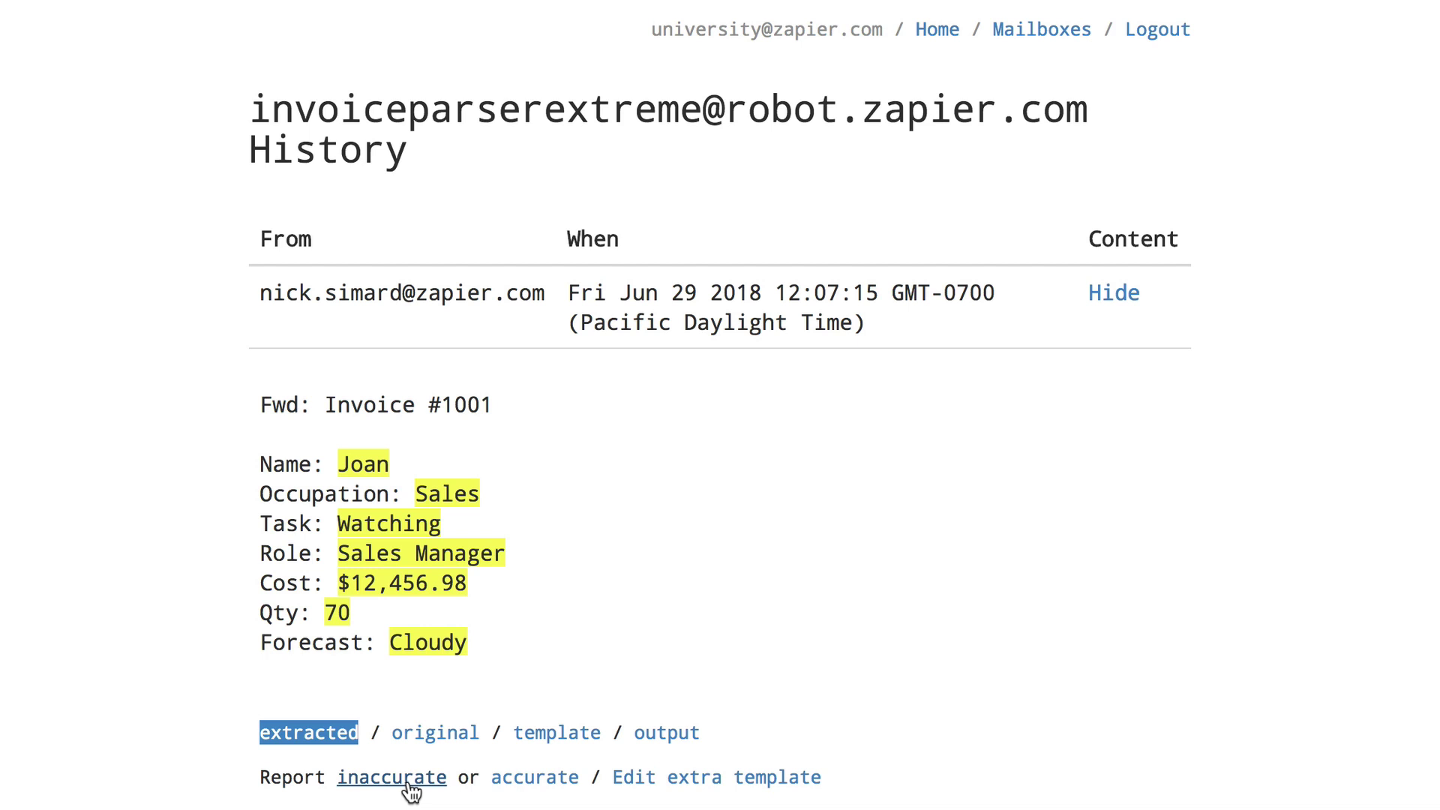
left_click(649, 786)
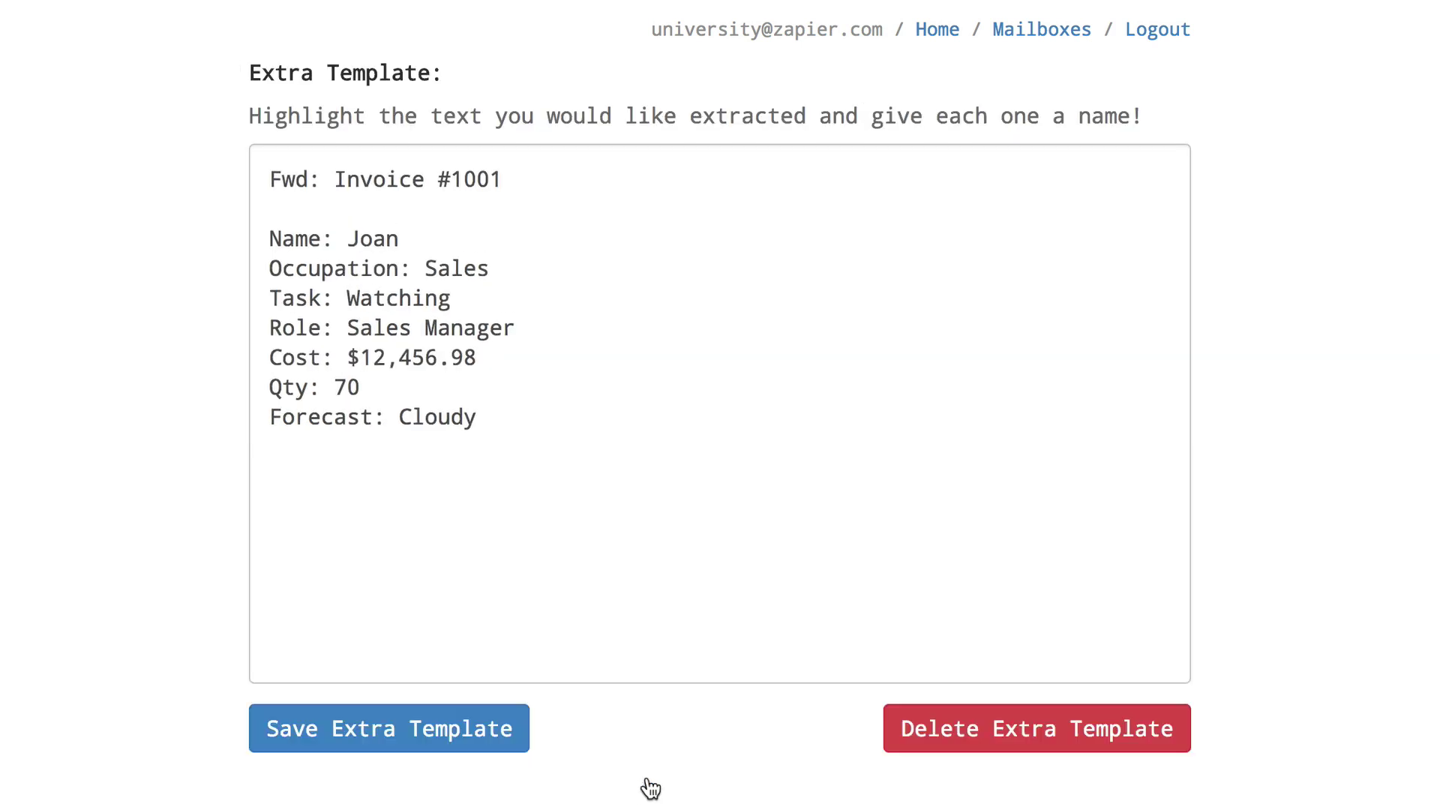
double_click(393, 240)
left_click(379, 302)
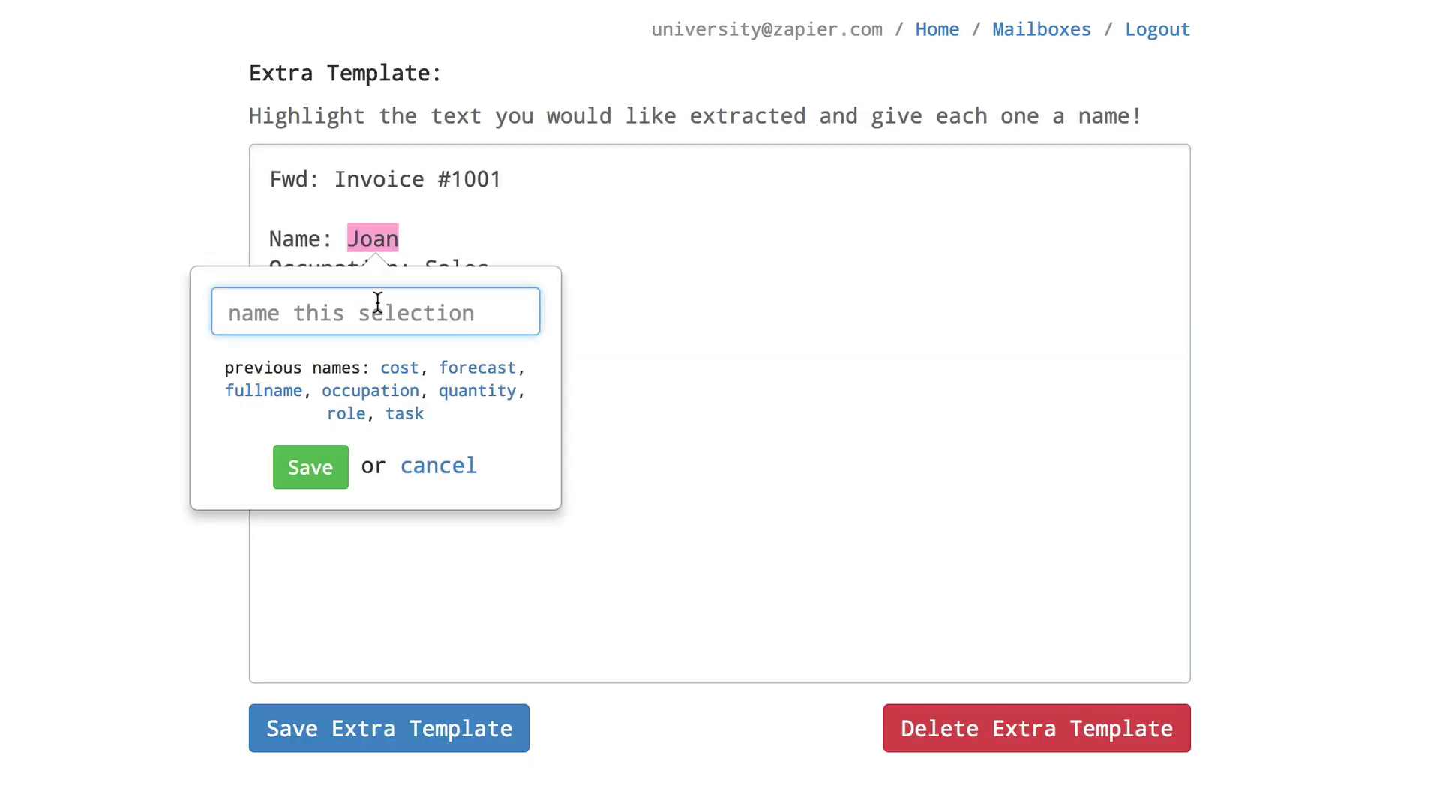
type("fullname")
left_click(301, 472)
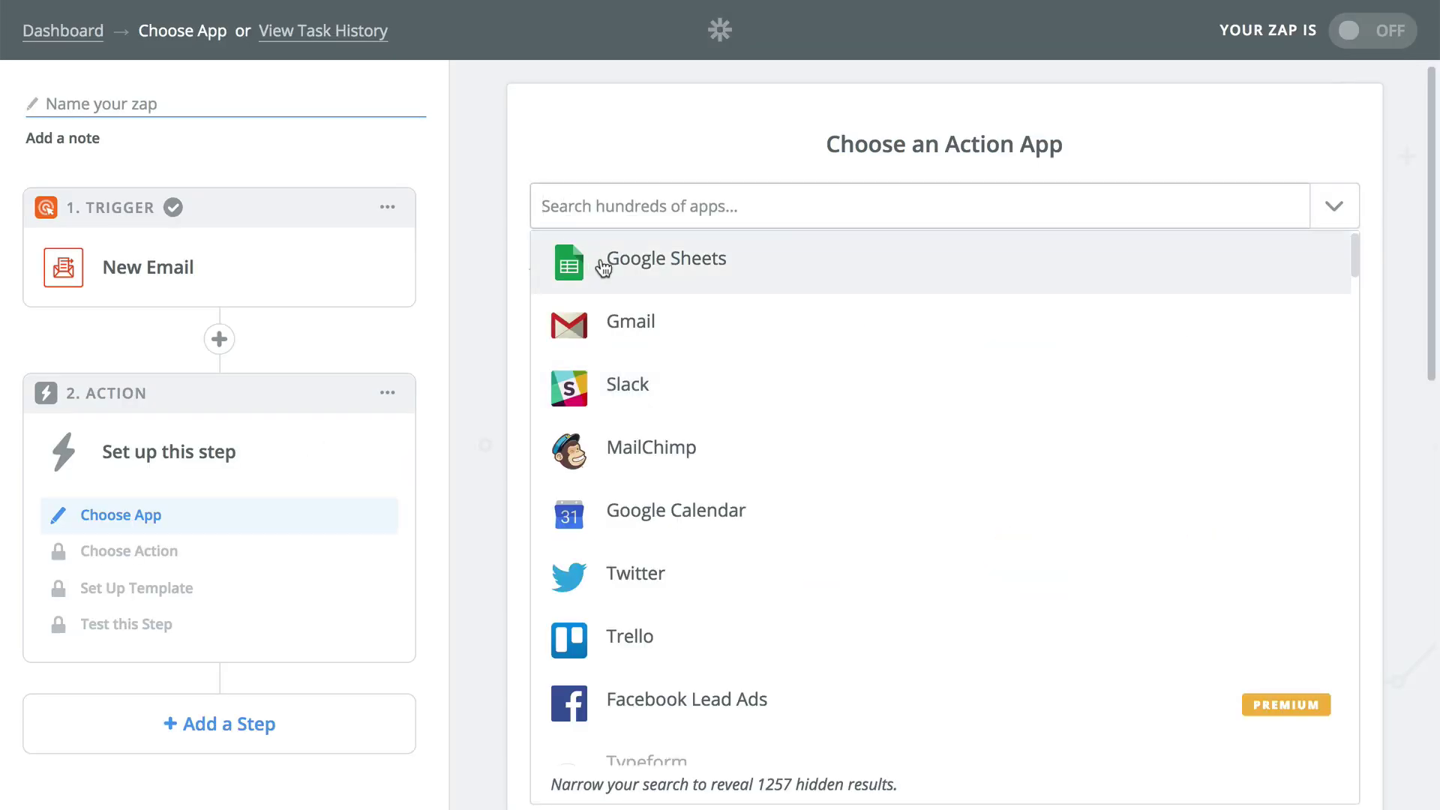
Scroll through the Choose an Action App list and Upcoming Apps down to the Lesson Completed card.
scroll(602, 268, "down", 5)
scroll(602, 268, "down", 10)
scroll(603, 268, "down", 12)
scroll(603, 269, "down", 12)
scroll(602, 268, "down", 6)
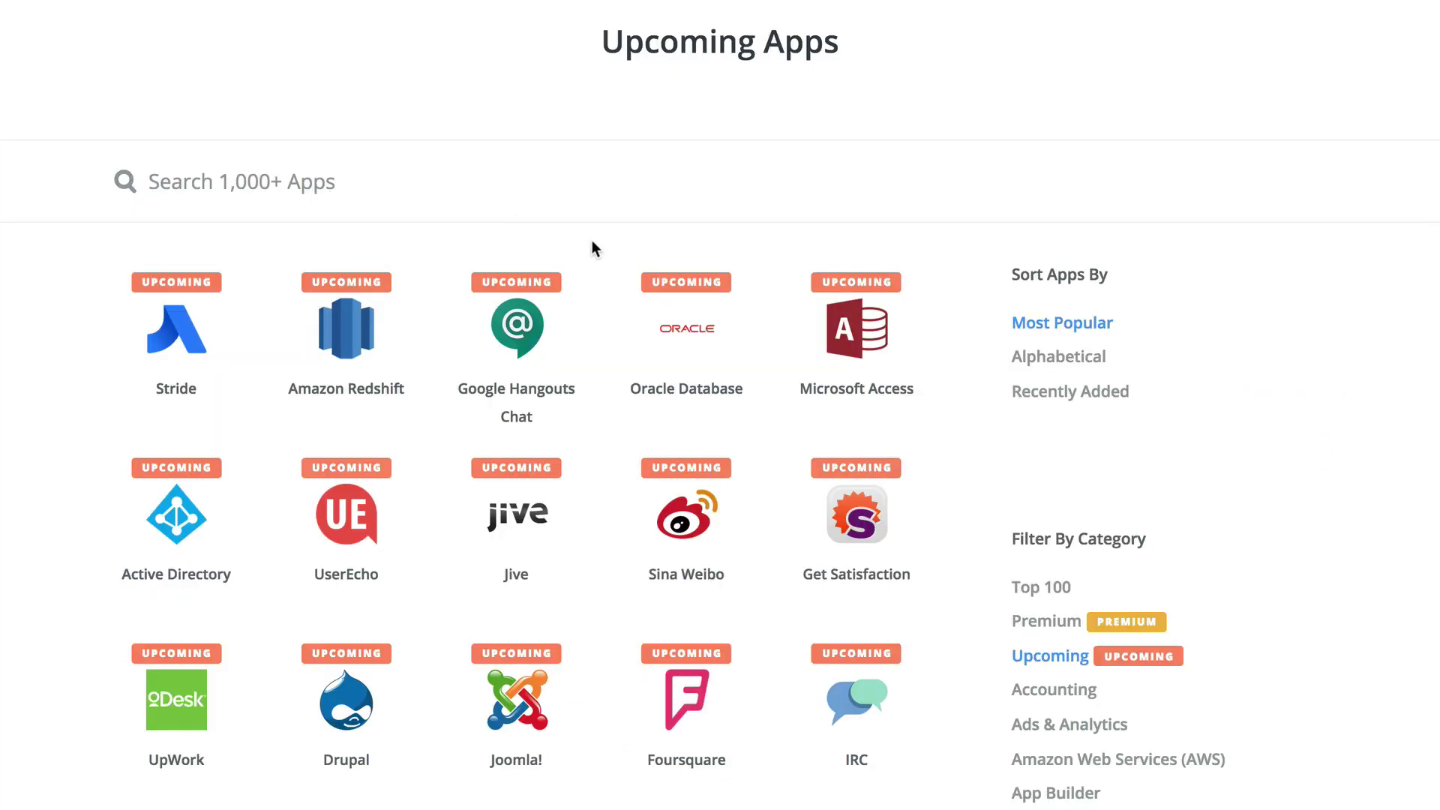
scroll(592, 240, "down", 5)
scroll(592, 241, "down", 9)
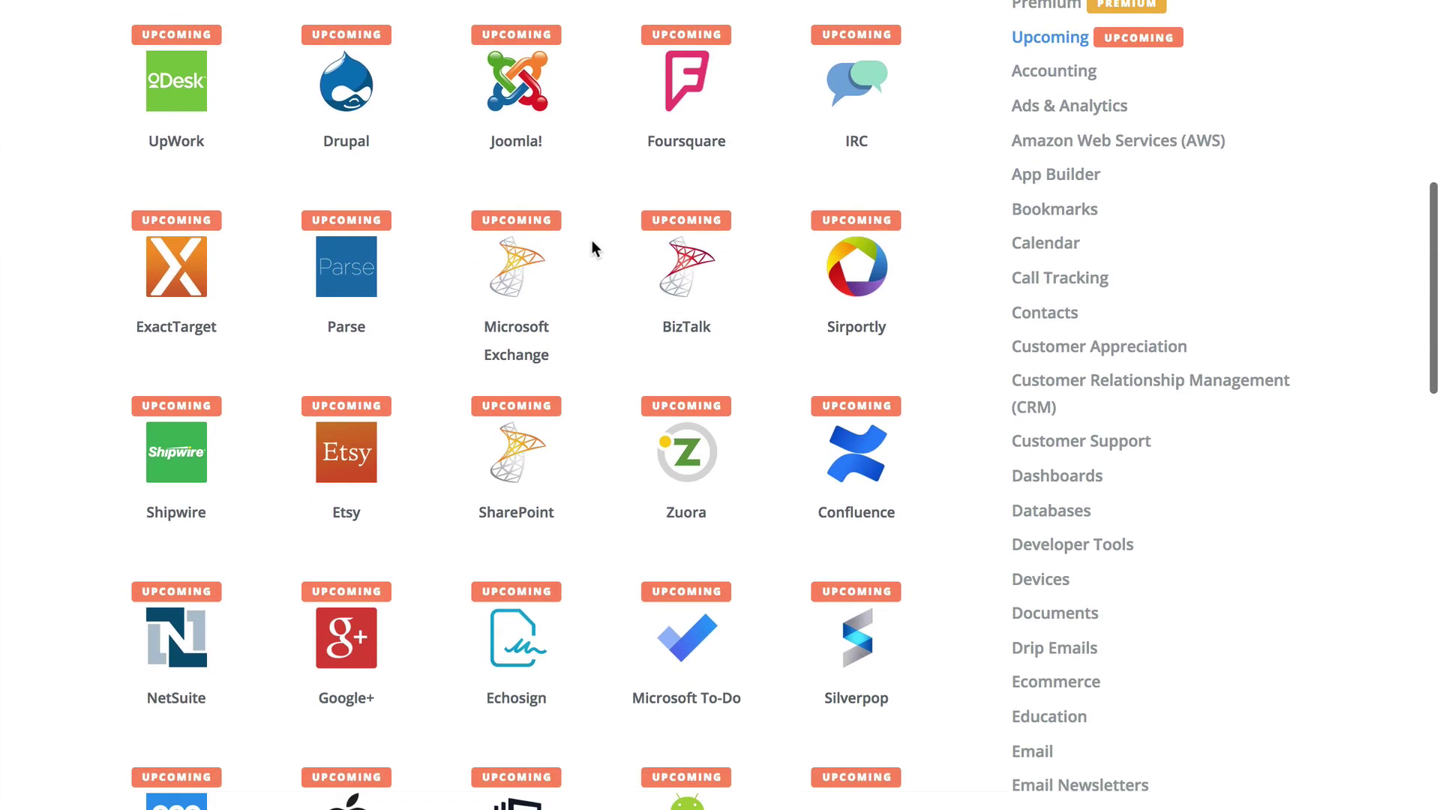
scroll(592, 242, "down", 1)
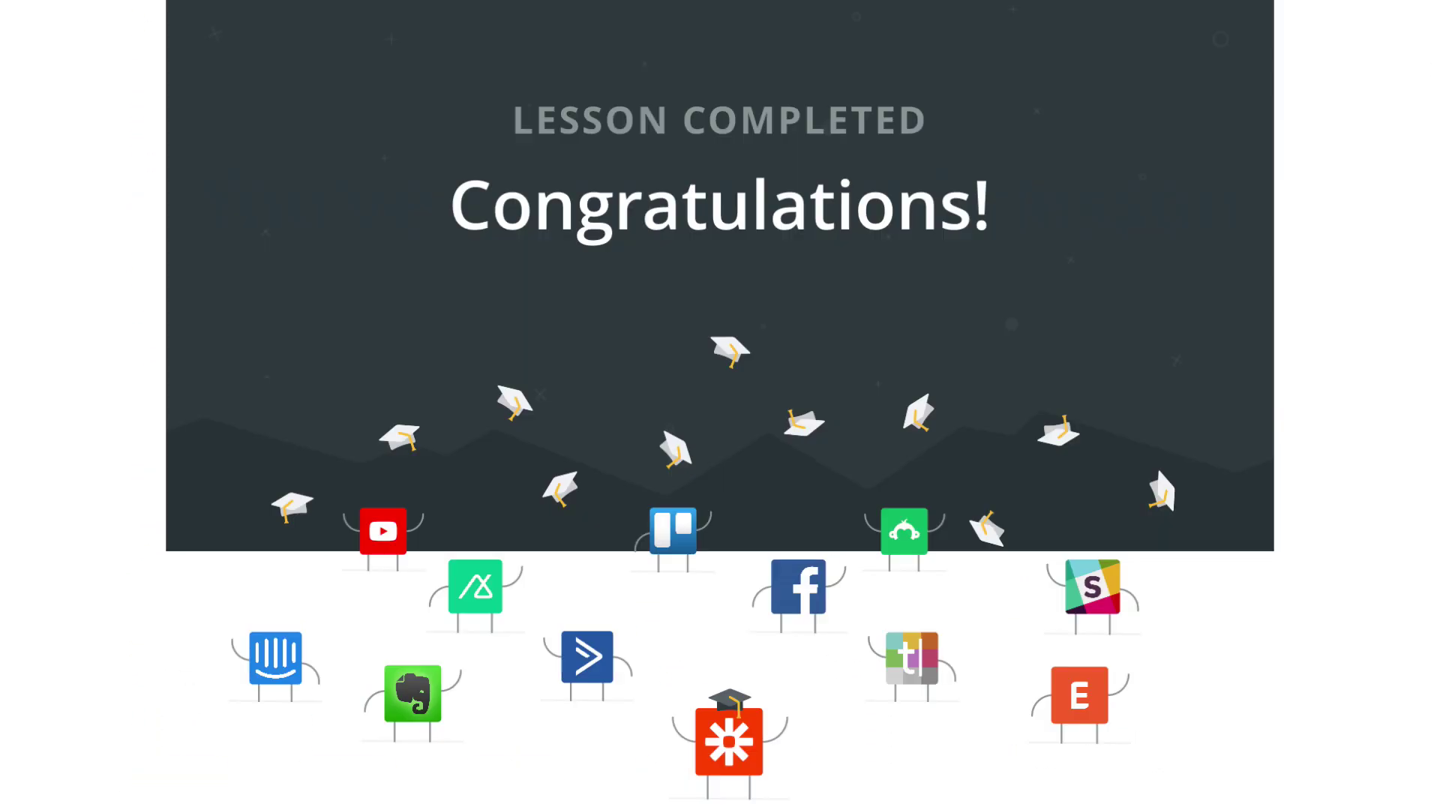